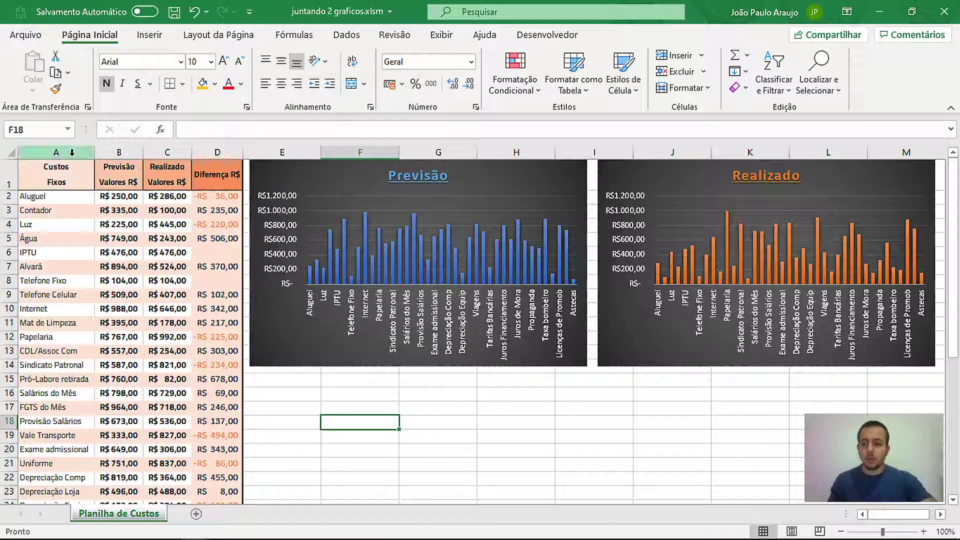
- Look over the Custos column, including the Aluguel and Contador costs, scrolling through the table
{"action": "left_click_drag", "start_coordinate": [75, 153], "coordinate": [78, 150]}
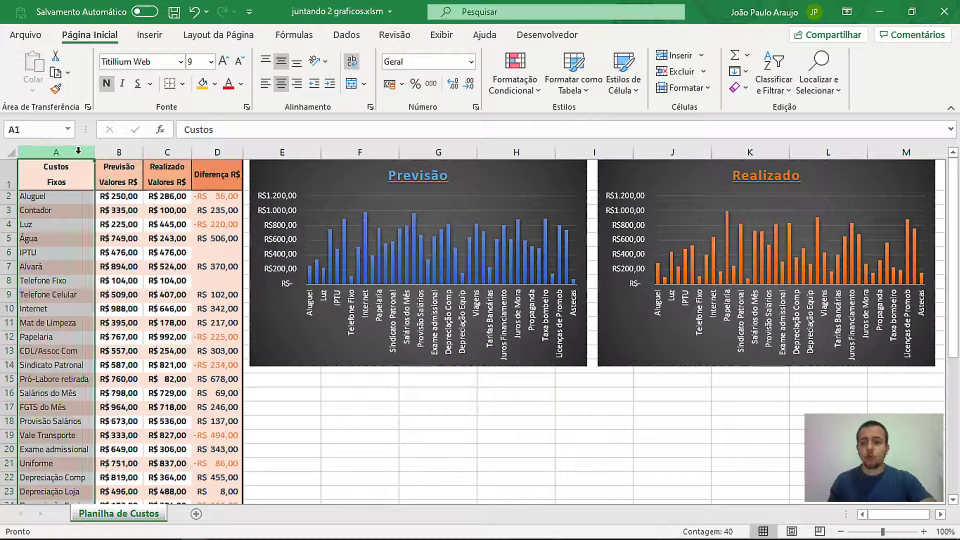
{"action": "left_click", "coordinate": [58, 199]}
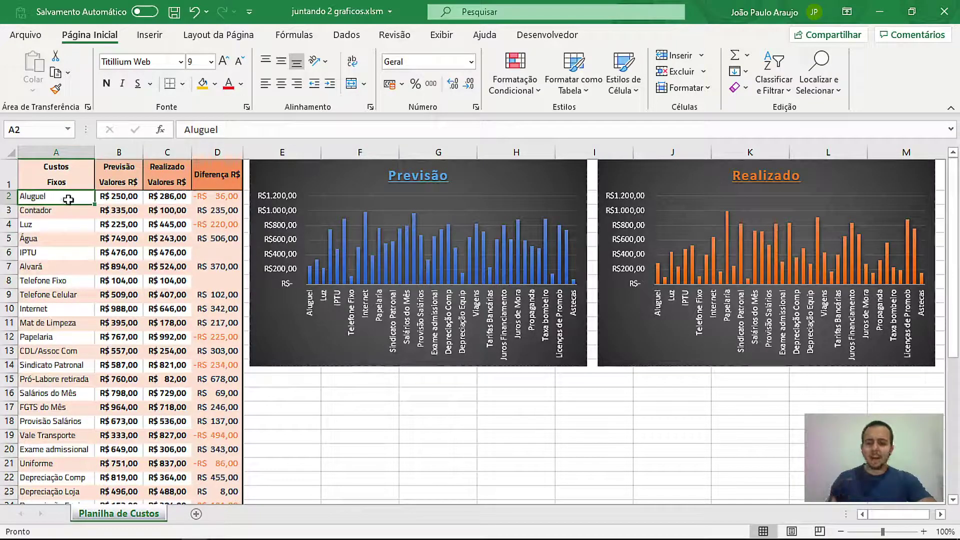
{"action": "left_click", "coordinate": [50, 211]}
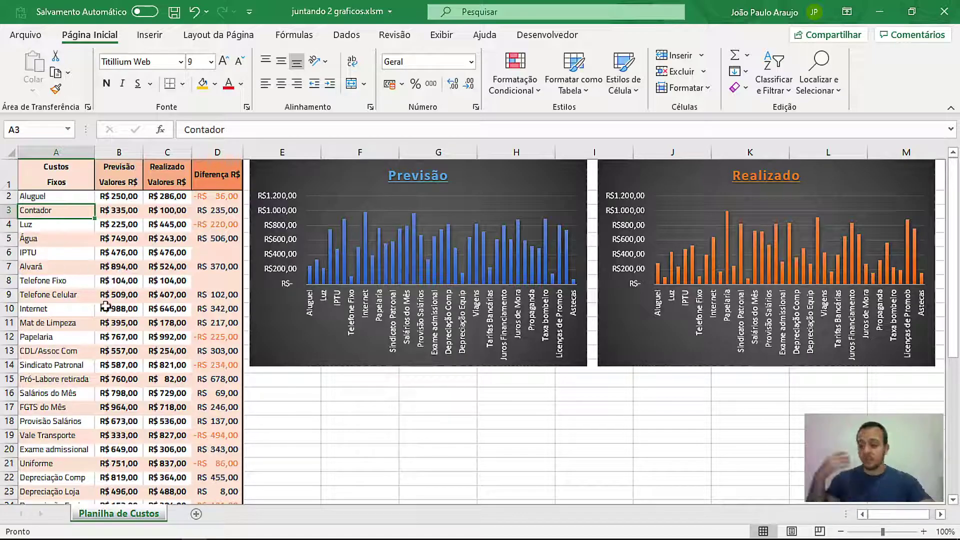
{"action": "scroll", "coordinate": [120, 275], "scroll_direction": "down", "scroll_amount": 4}
{"action": "scroll", "coordinate": [132, 312], "scroll_direction": "down", "scroll_amount": 4}
{"action": "scroll", "coordinate": [133, 312], "scroll_direction": "up", "scroll_amount": 7}
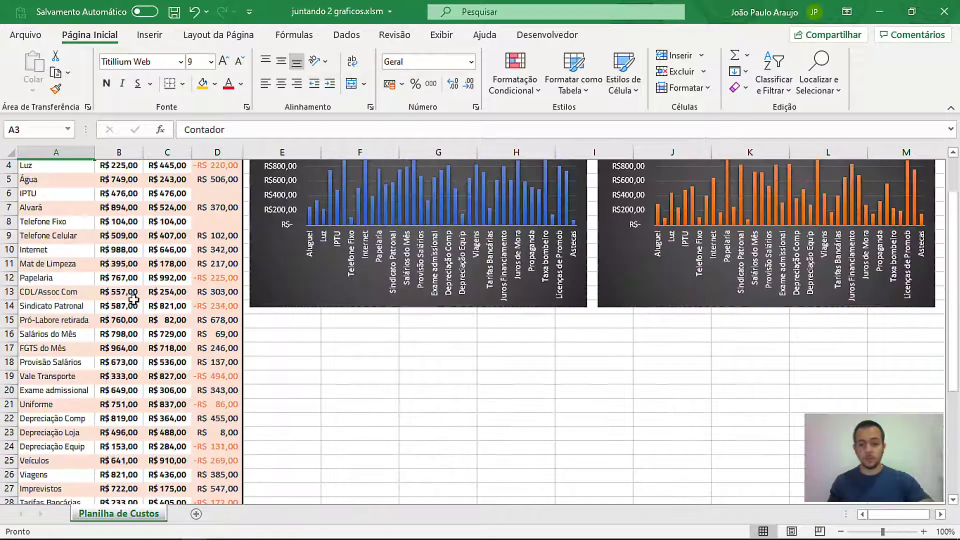
{"action": "scroll", "coordinate": [133, 312], "scroll_direction": "up", "scroll_amount": 1}
- Review the Previsão, Realizado and Diferença R$ columns, then collapse the ribbon to show tabs only
{"action": "left_click", "coordinate": [104, 148]}
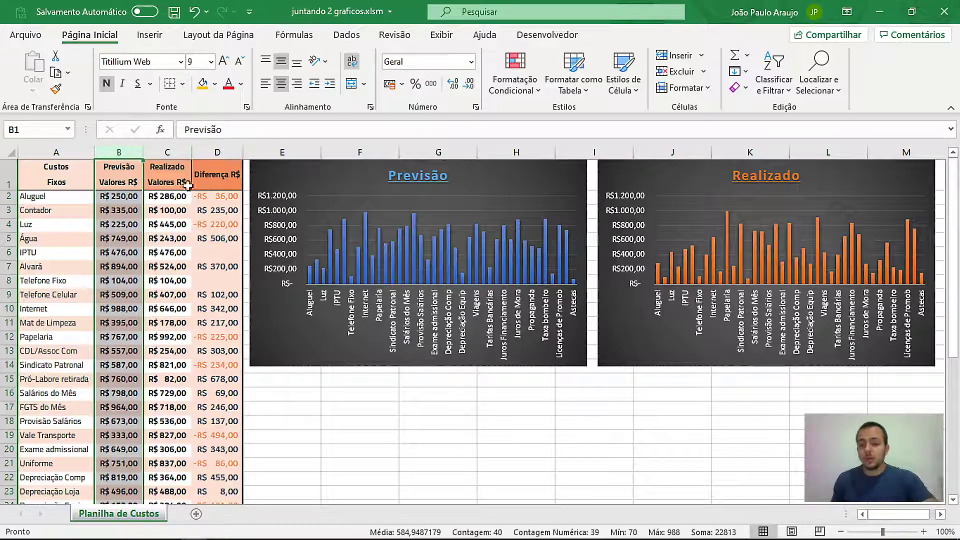
{"action": "left_click", "coordinate": [167, 152]}
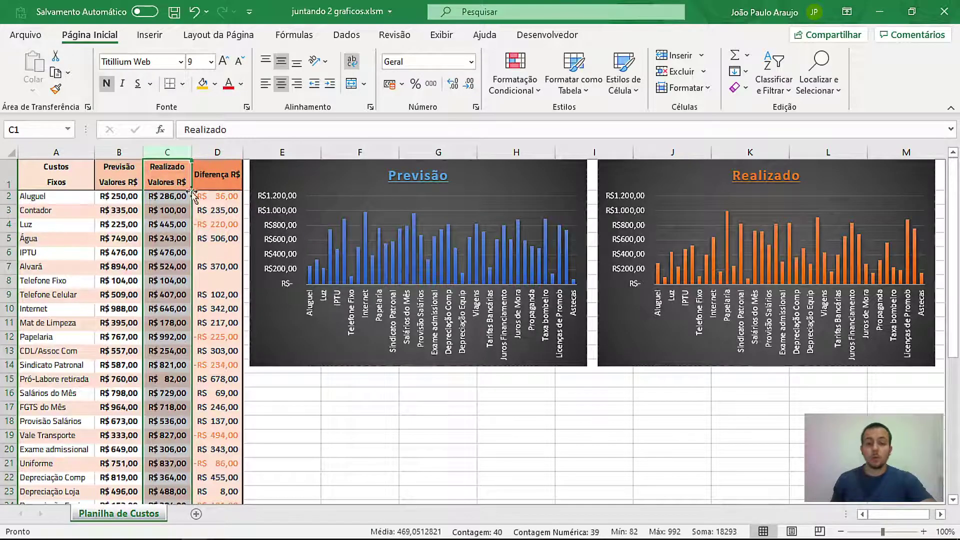
{"action": "left_click", "coordinate": [230, 151]}
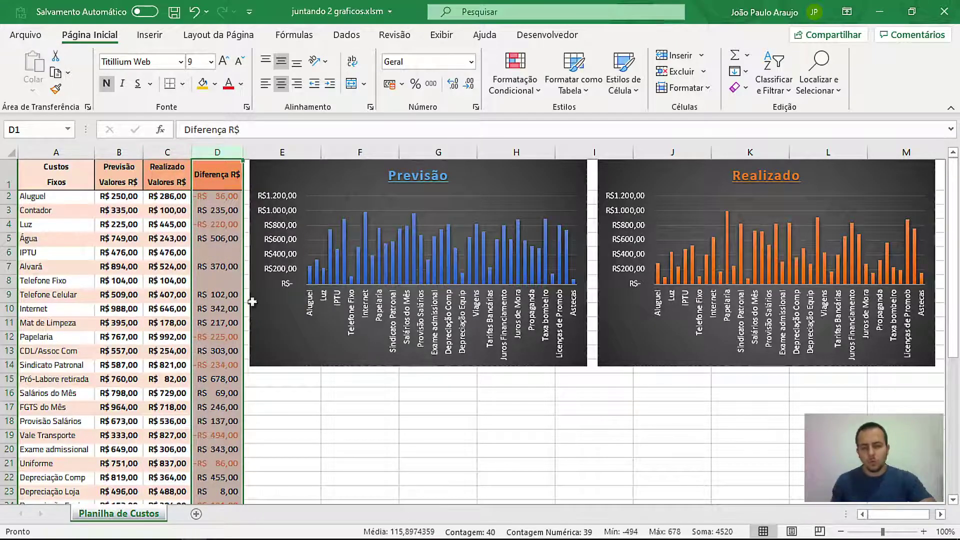
{"action": "left_click", "coordinate": [345, 405]}
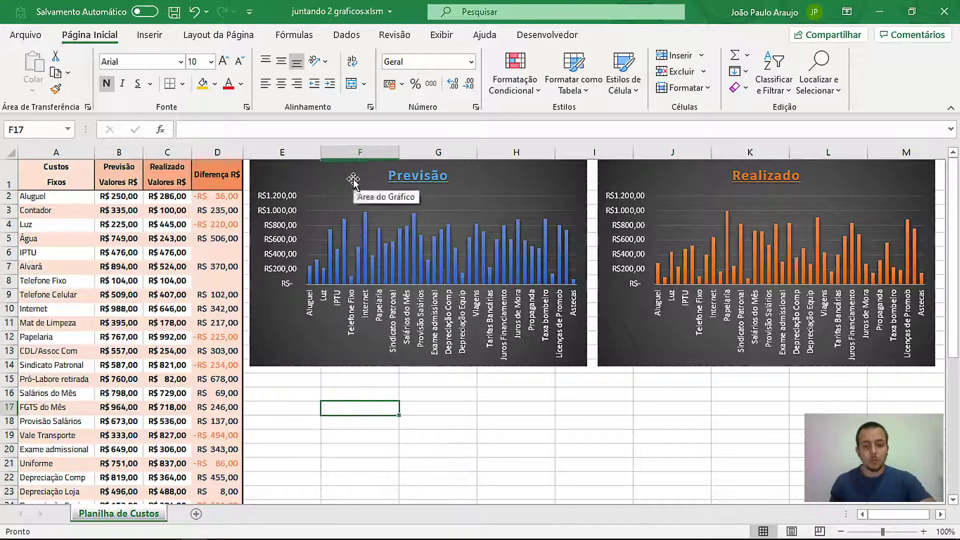
{"action": "left_click", "coordinate": [952, 108]}
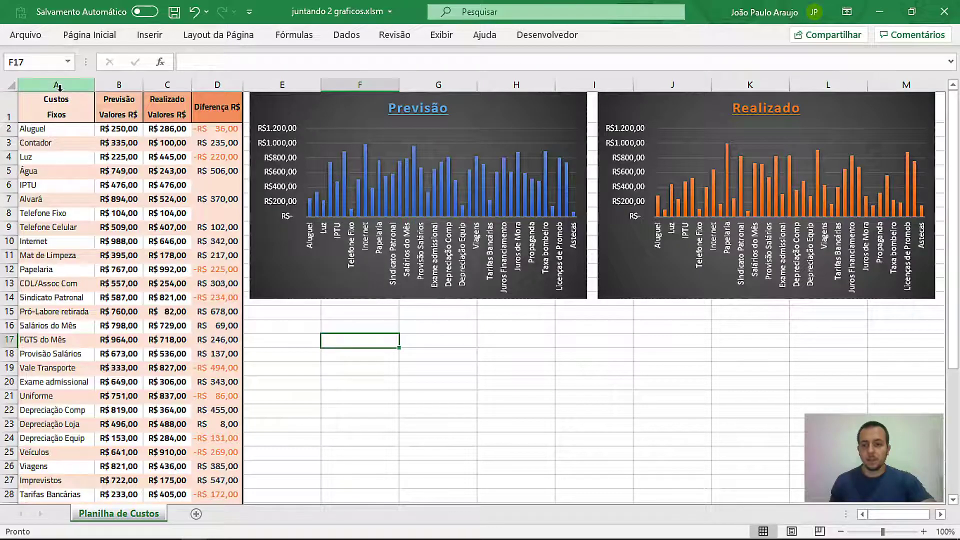
{"action": "left_click_drag", "start_coordinate": [58, 85], "coordinate": [119, 84]}
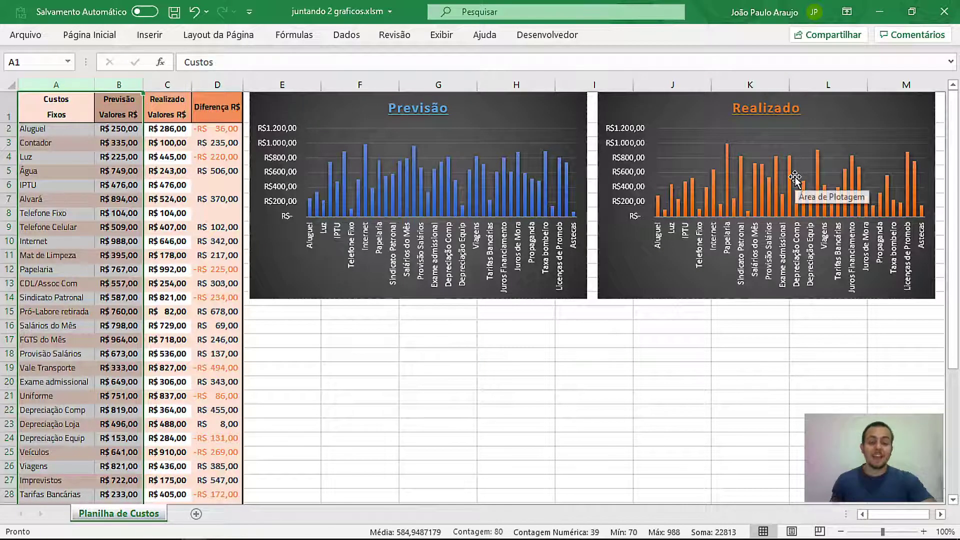
{"action": "left_click", "coordinate": [81, 86]}
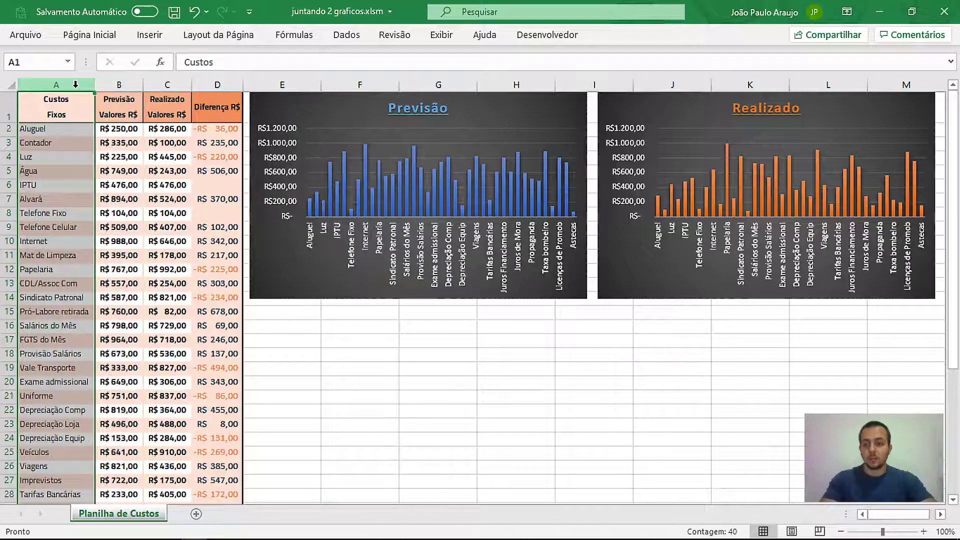
{"action": "left_click", "coordinate": [166, 86], "text": "ctrl"}
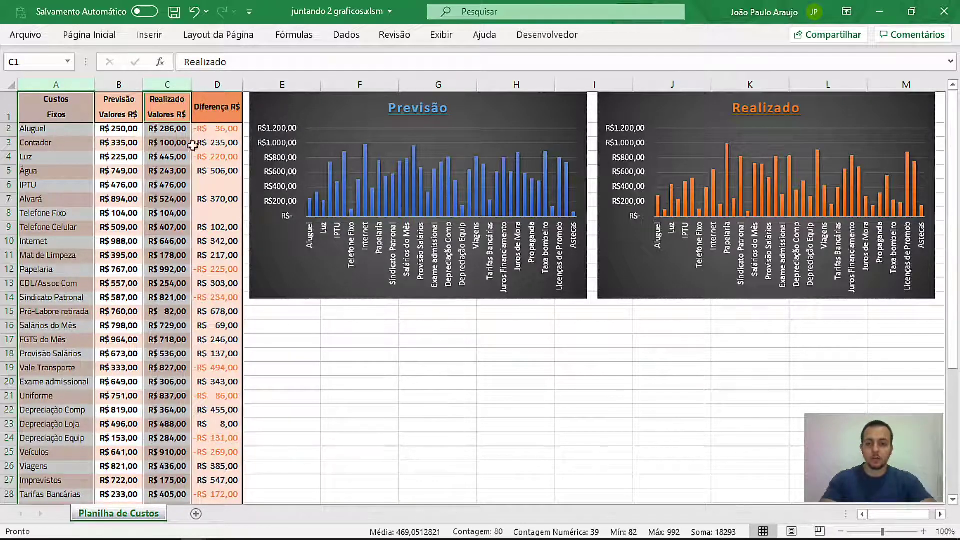
{"action": "left_click", "coordinate": [409, 332]}
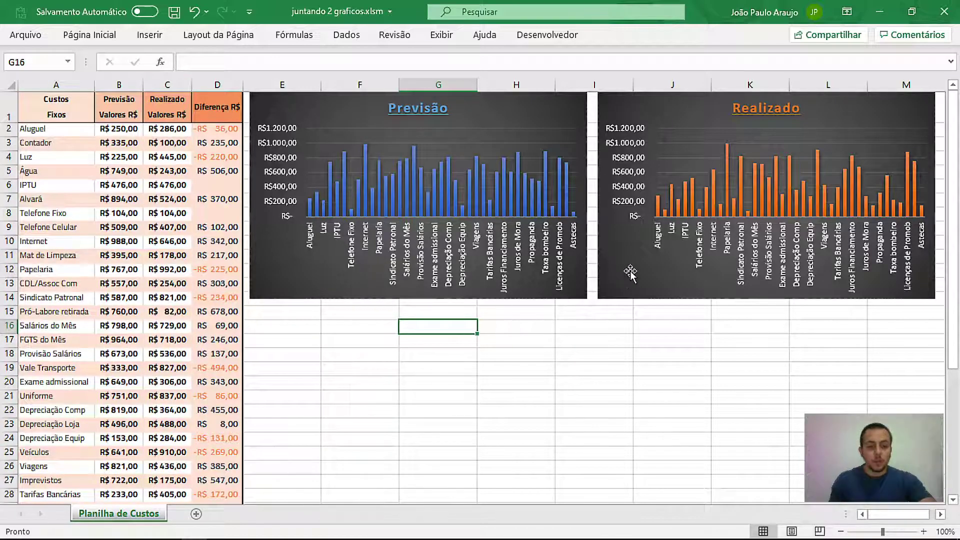
{"action": "mouse_move", "coordinate": [632, 245]}
{"action": "left_mouse_down"}
{"action": "mouse_move", "coordinate": [352, 242]}
{"action": "mouse_move", "coordinate": [313, 180]}
{"action": "left_mouse_up"}
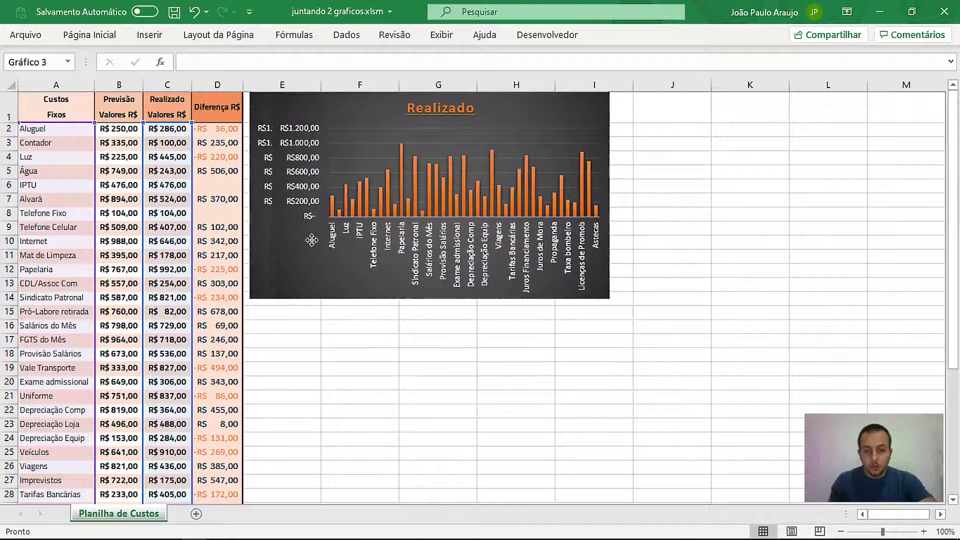
{"action": "key", "text": "ctrl+z"}
{"action": "left_click", "coordinate": [400, 351]}
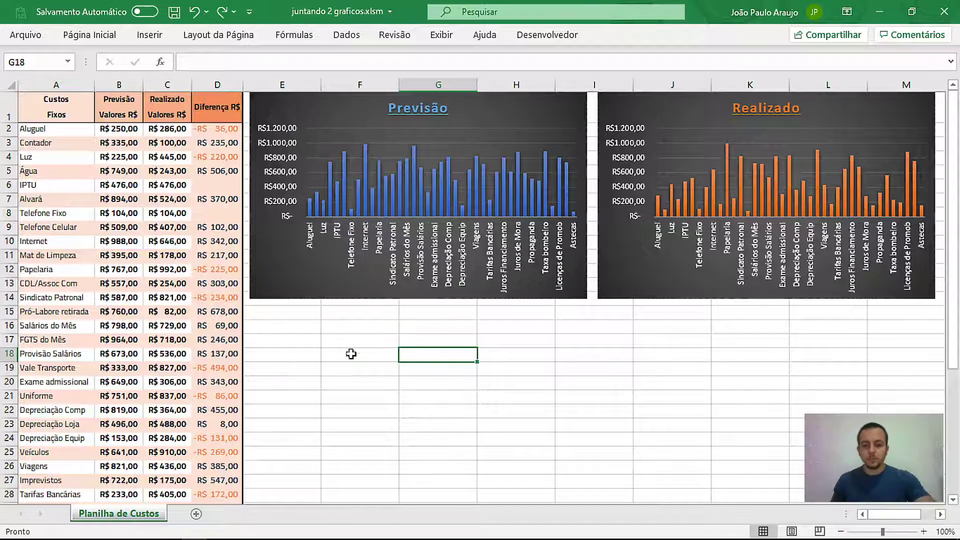
- From an empty cell, insert a Coluna Agrupada chart plotting Previsão, Realizado and Diferença R$
{"action": "left_click", "coordinate": [311, 326]}
{"action": "left_click", "coordinate": [740, 340]}
{"action": "left_click_drag", "start_coordinate": [516, 340], "coordinate": [516, 354]}
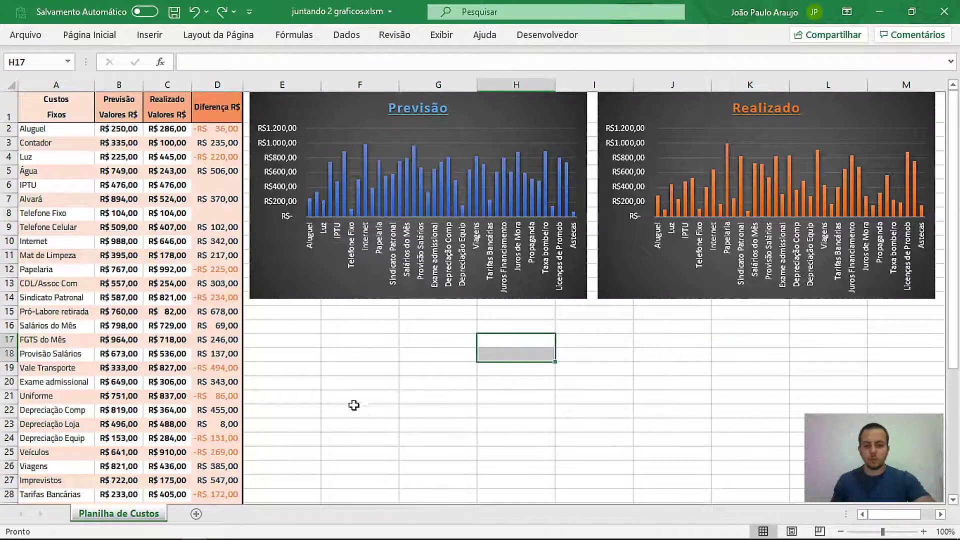
{"action": "left_click", "coordinate": [345, 364]}
{"action": "left_click", "coordinate": [307, 325]}
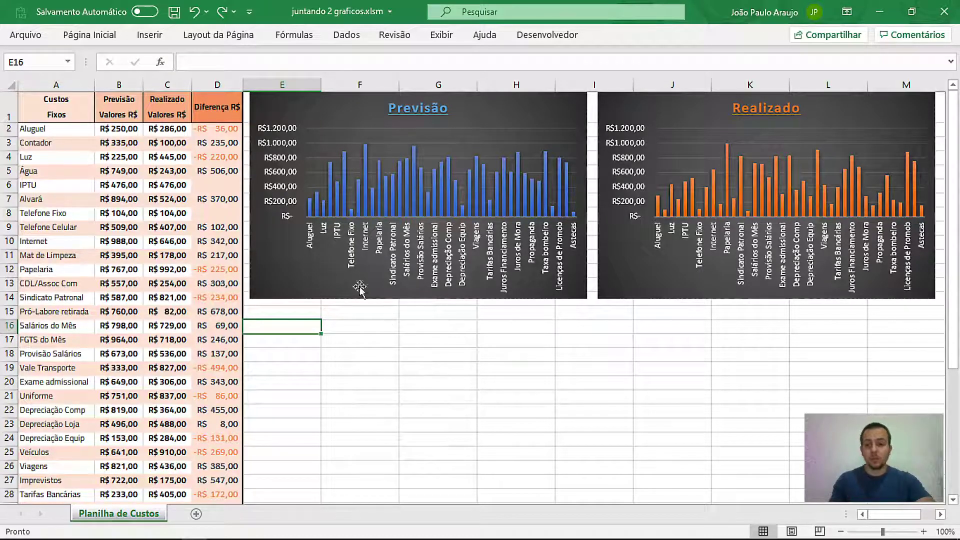
{"action": "left_click", "coordinate": [149, 37]}
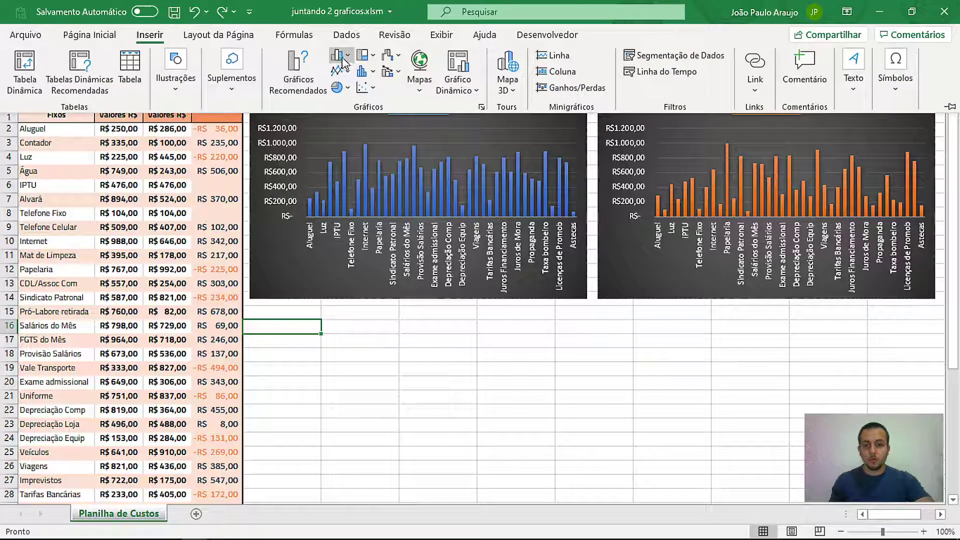
{"action": "left_click", "coordinate": [342, 57]}
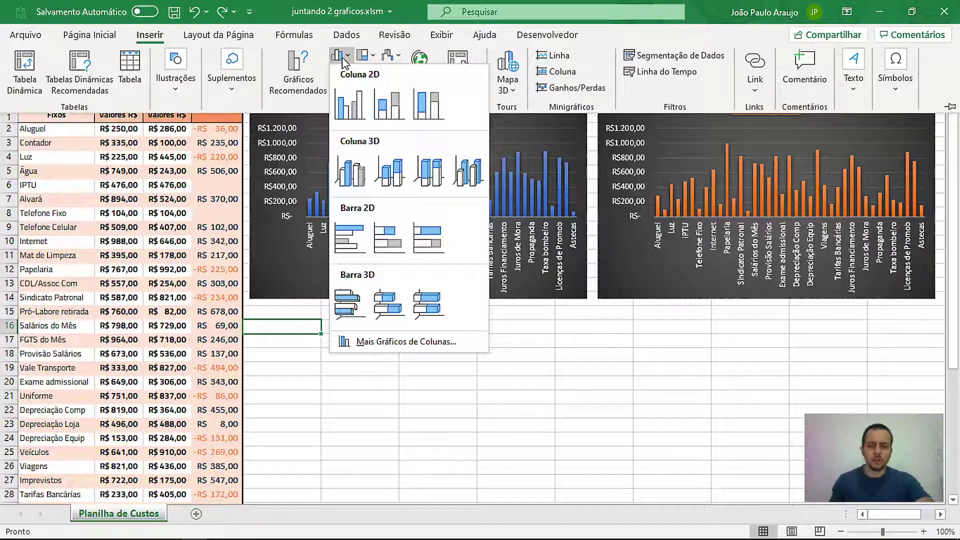
{"action": "left_click", "coordinate": [348, 111]}
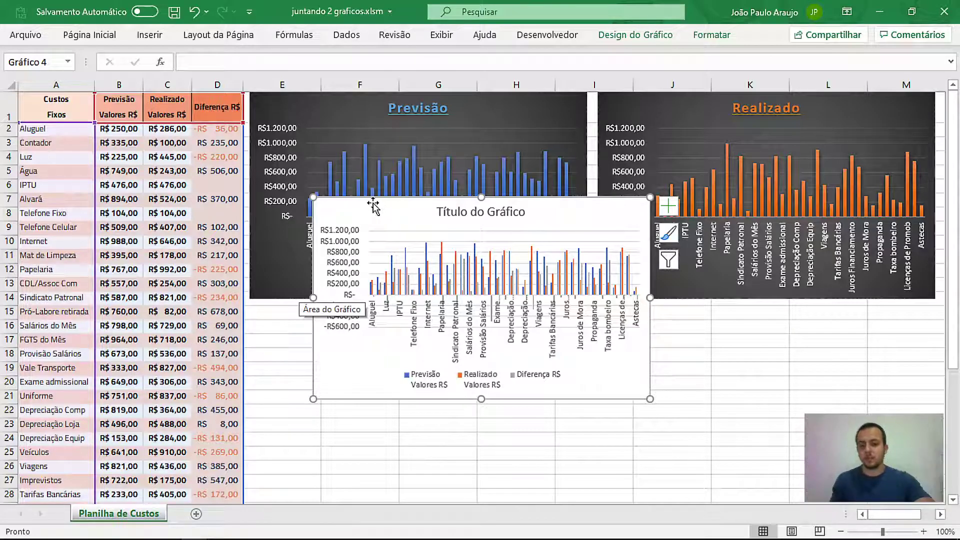
- Move the combined chart below the Previsão chart and widen it across both dark charts
{"action": "mouse_move", "coordinate": [364, 219]}
{"action": "left_mouse_down"}
{"action": "mouse_move", "coordinate": [315, 288]}
{"action": "mouse_move", "coordinate": [303, 325]}
{"action": "left_mouse_up"}
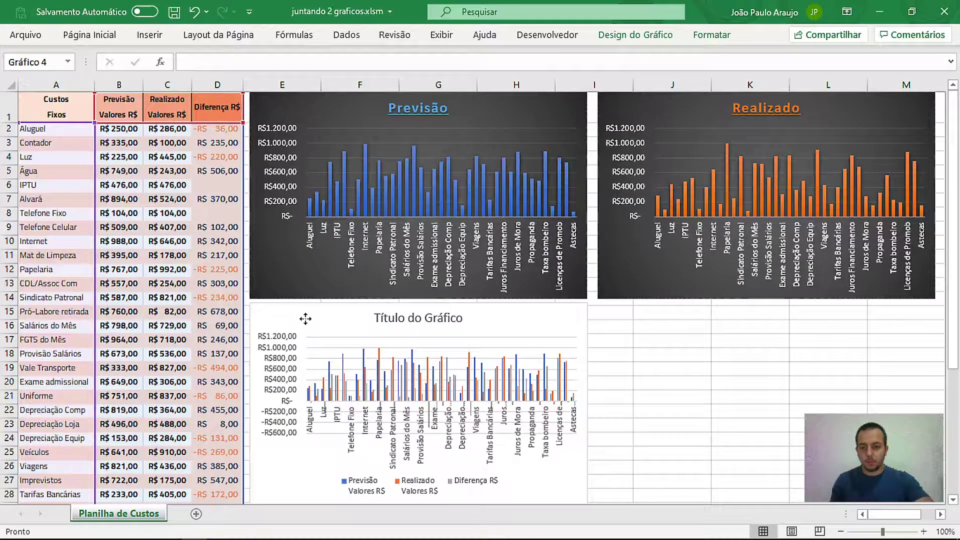
{"action": "left_click_drag", "start_coordinate": [584, 403], "coordinate": [928, 404]}
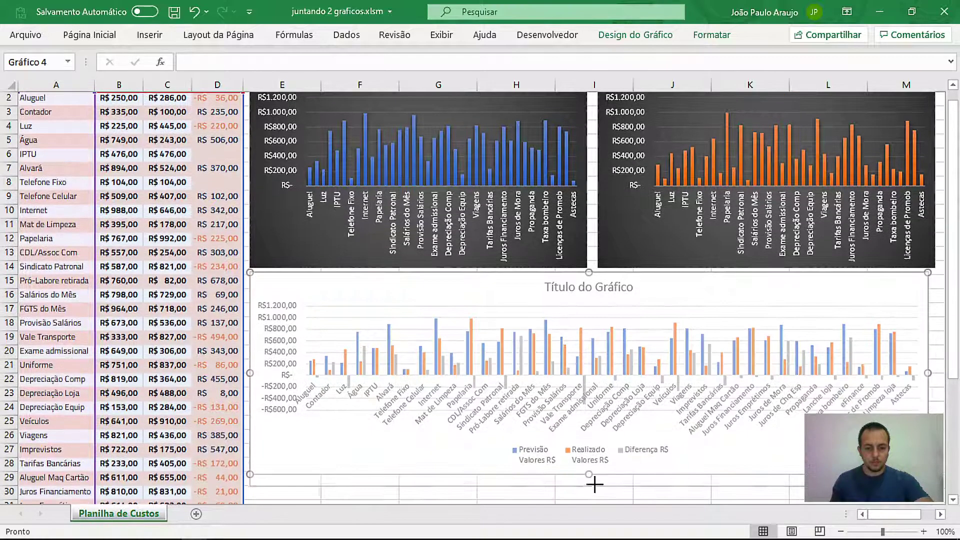
{"action": "left_click_drag", "start_coordinate": [588, 503], "coordinate": [594, 485]}
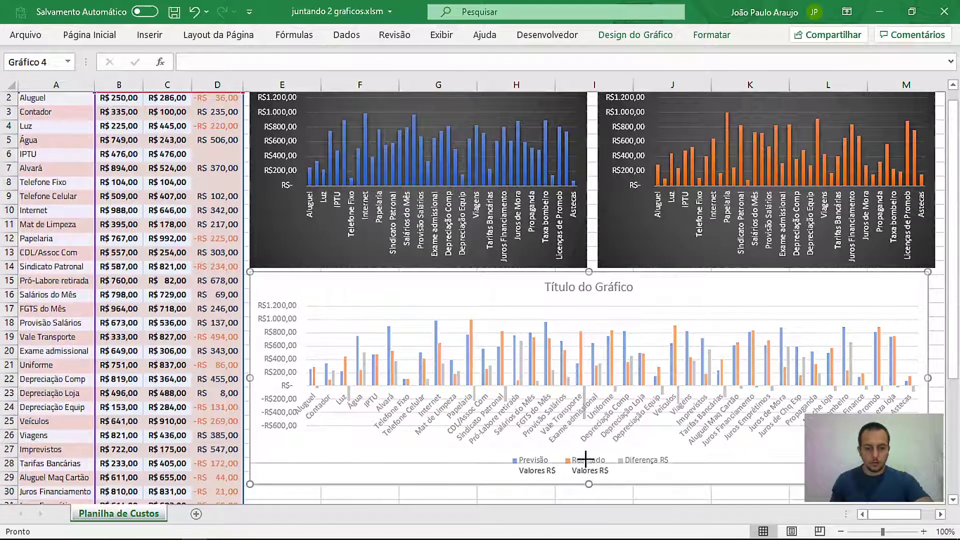
{"action": "scroll", "coordinate": [550, 435], "scroll_direction": "up", "scroll_amount": 1}
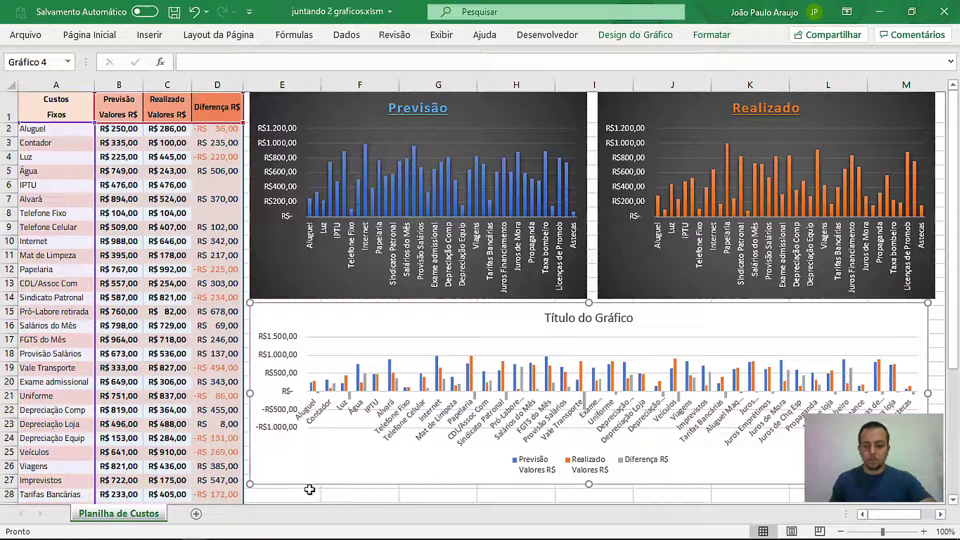
{"action": "left_click", "coordinate": [311, 490]}
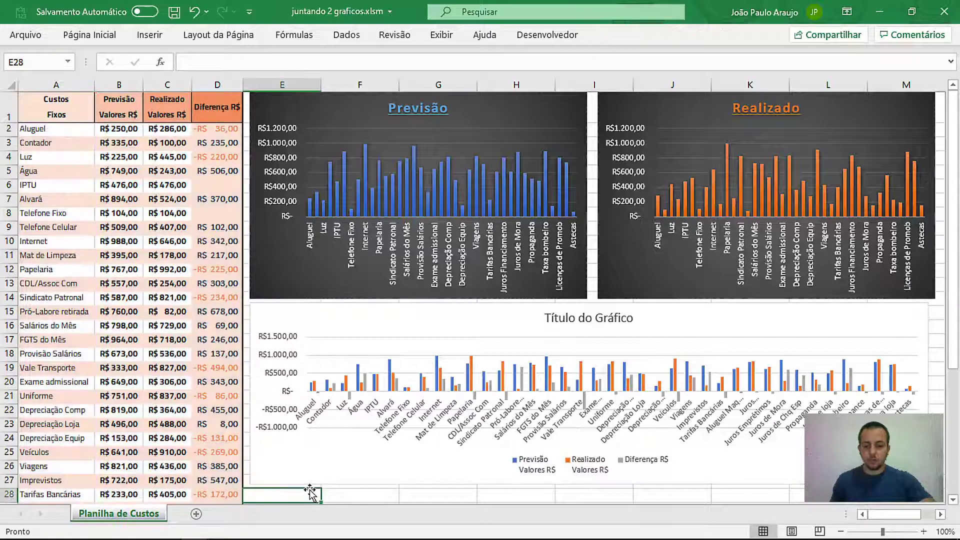
- In Selecionar Dados, remove the Previsão, Realizado and Diferença series from the combined chart
{"action": "right_click", "coordinate": [321, 458]}
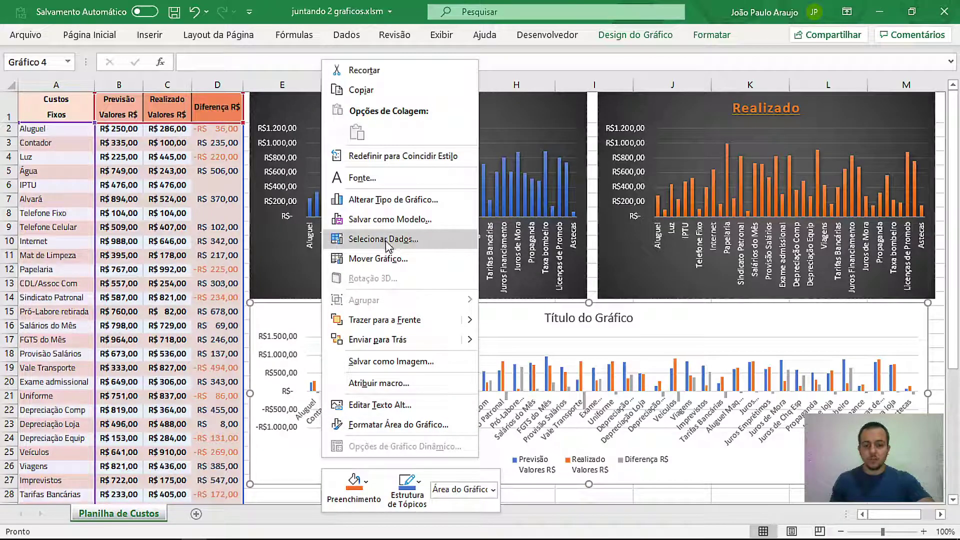
{"action": "left_click", "coordinate": [385, 241]}
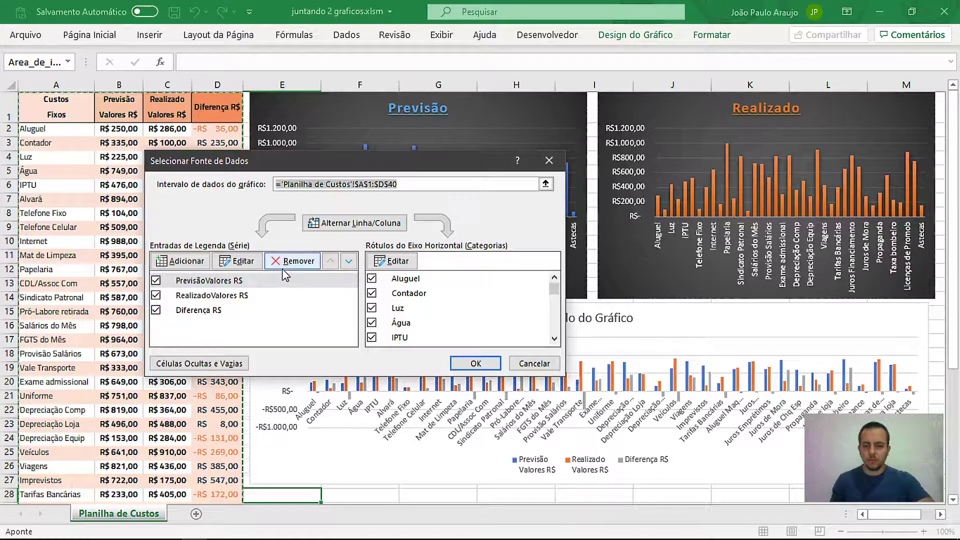
{"action": "left_click", "coordinate": [296, 261]}
{"action": "left_click", "coordinate": [296, 261]}
{"action": "left_click", "coordinate": [296, 261]}
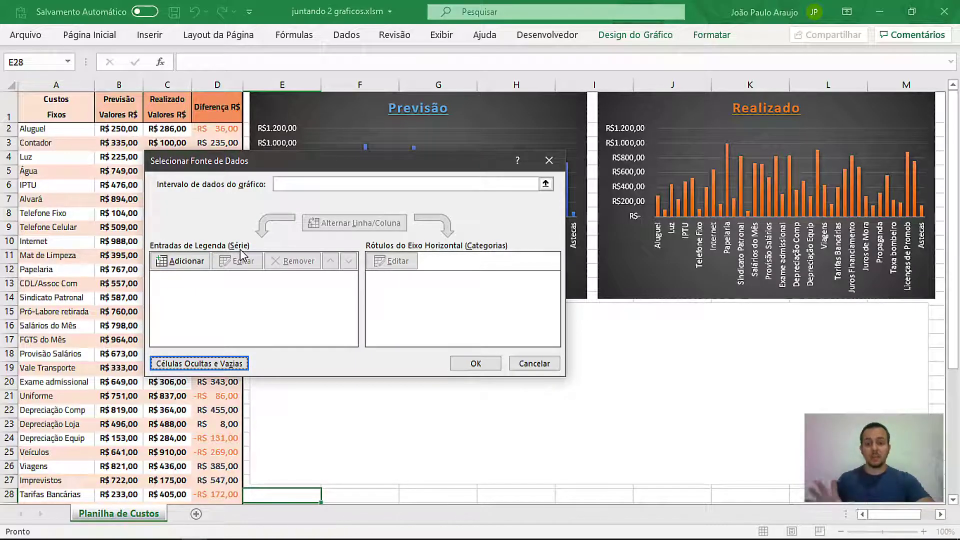
- Add a first series using the Previsão values B2:B40
{"action": "left_click", "coordinate": [168, 265]}
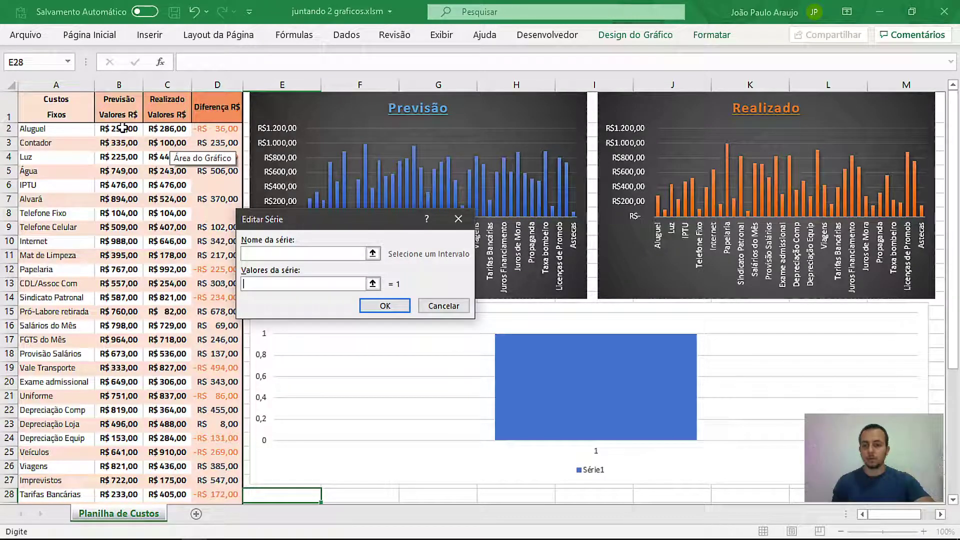
{"action": "left_click_drag", "start_coordinate": [123, 129], "coordinate": [114, 184]}
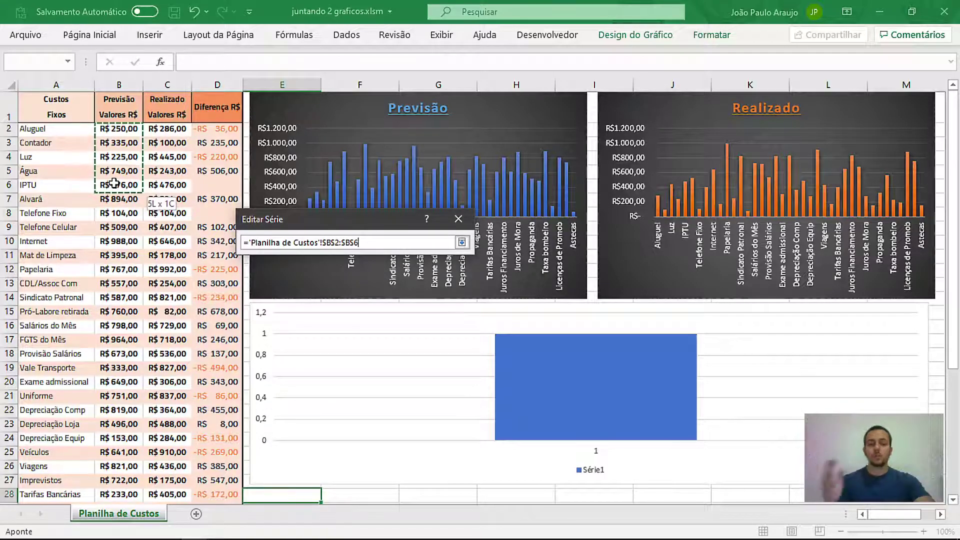
{"action": "left_click_drag", "start_coordinate": [119, 129], "coordinate": [99, 350]}
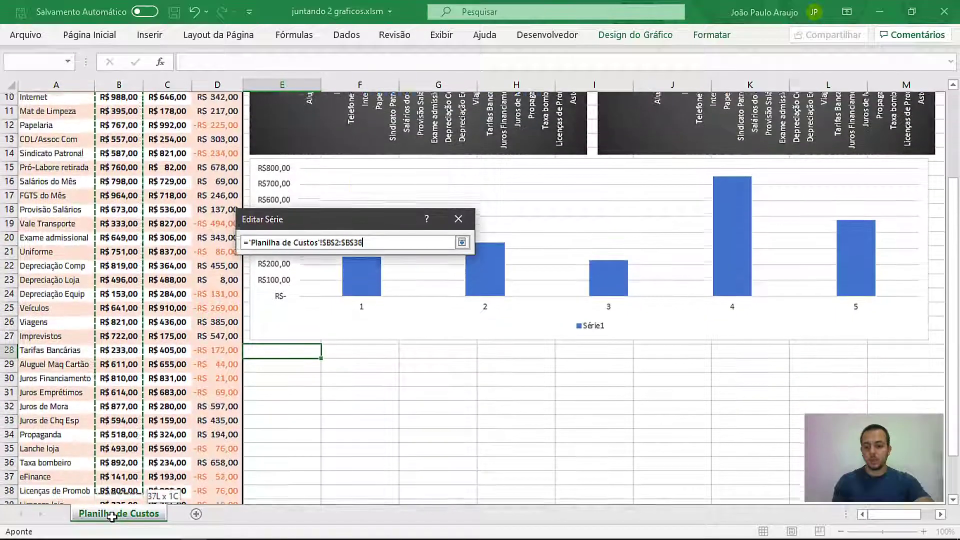
{"action": "mouse_move", "coordinate": [98, 350]}
{"action": "left_mouse_down"}
{"action": "mouse_move", "coordinate": [111, 516]}
{"action": "mouse_move", "coordinate": [120, 480]}
{"action": "left_mouse_up"}
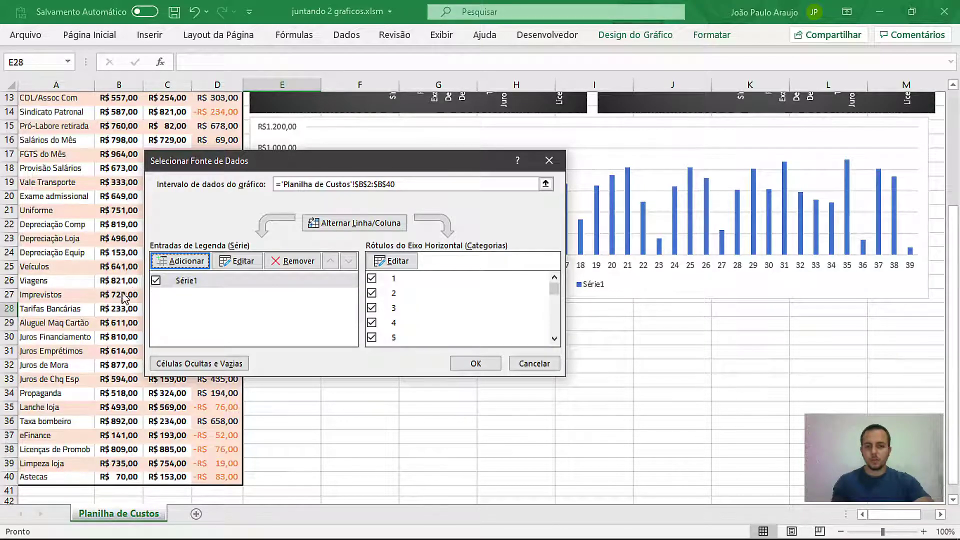
- Add a second series using the Realizado values C2:C40
{"action": "left_click", "coordinate": [182, 262]}
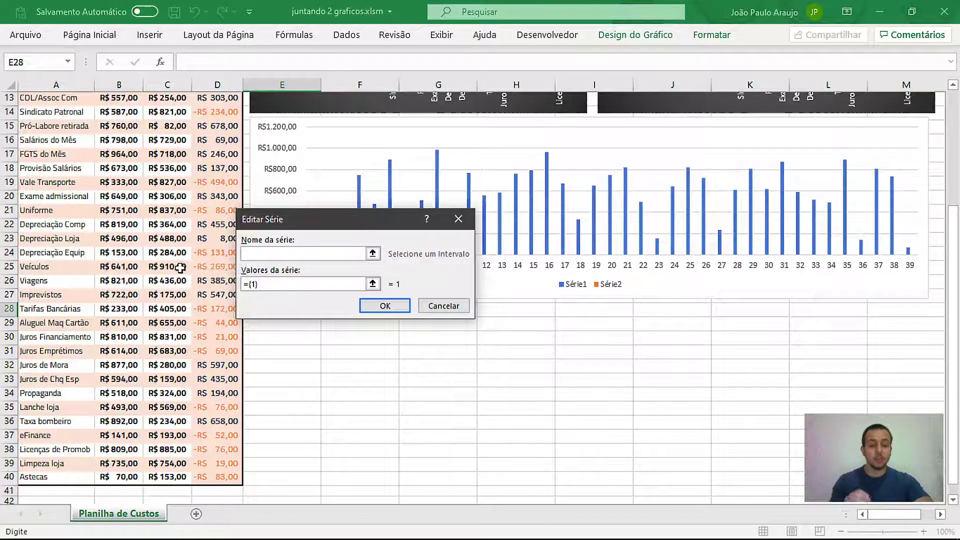
{"action": "scroll", "coordinate": [180, 274], "scroll_direction": "up", "scroll_amount": 4}
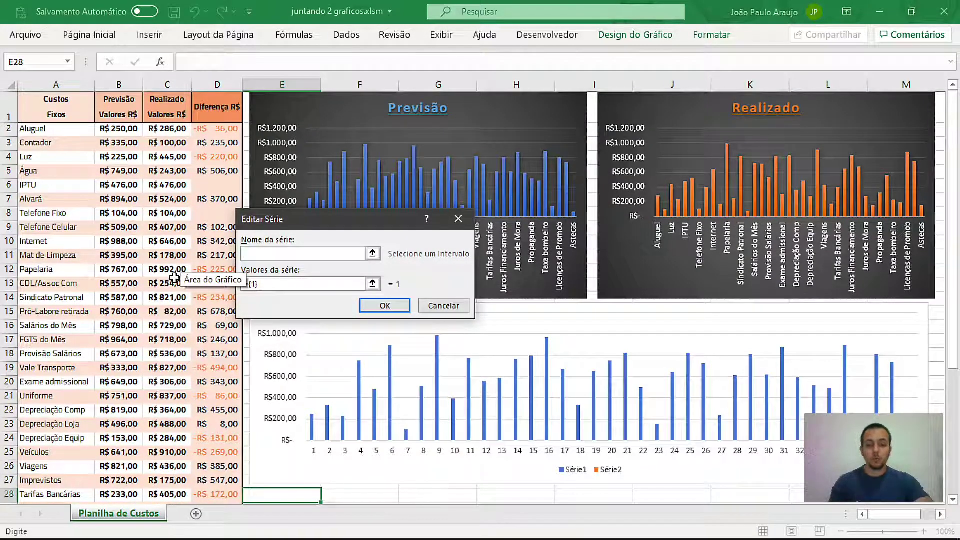
{"action": "left_click", "coordinate": [282, 284]}
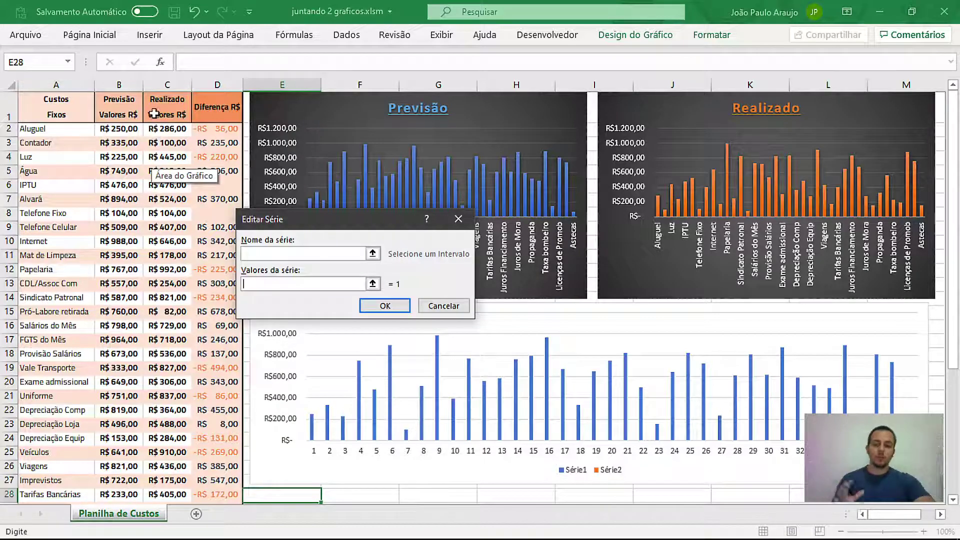
{"action": "left_click_drag", "start_coordinate": [162, 128], "coordinate": [160, 514]}
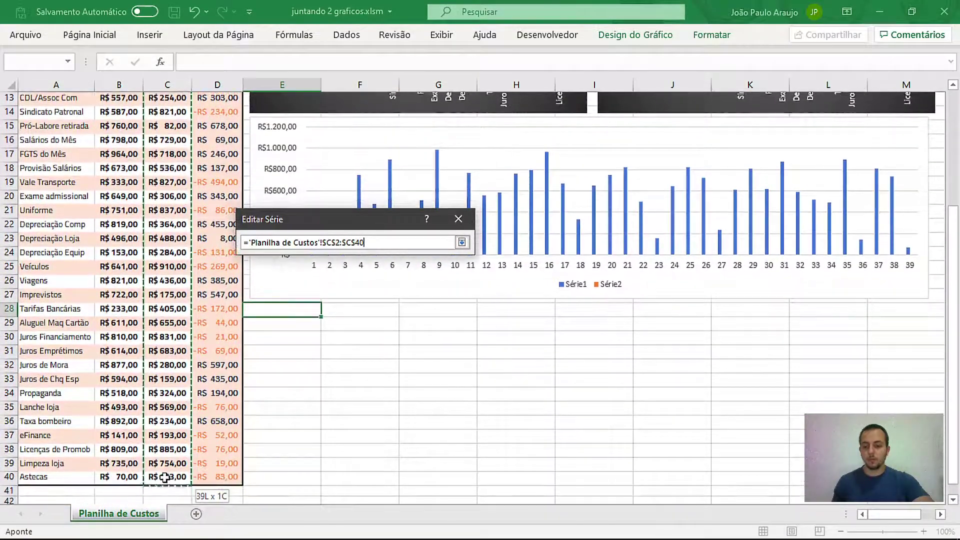
{"action": "left_click_drag", "start_coordinate": [159, 514], "coordinate": [165, 477]}
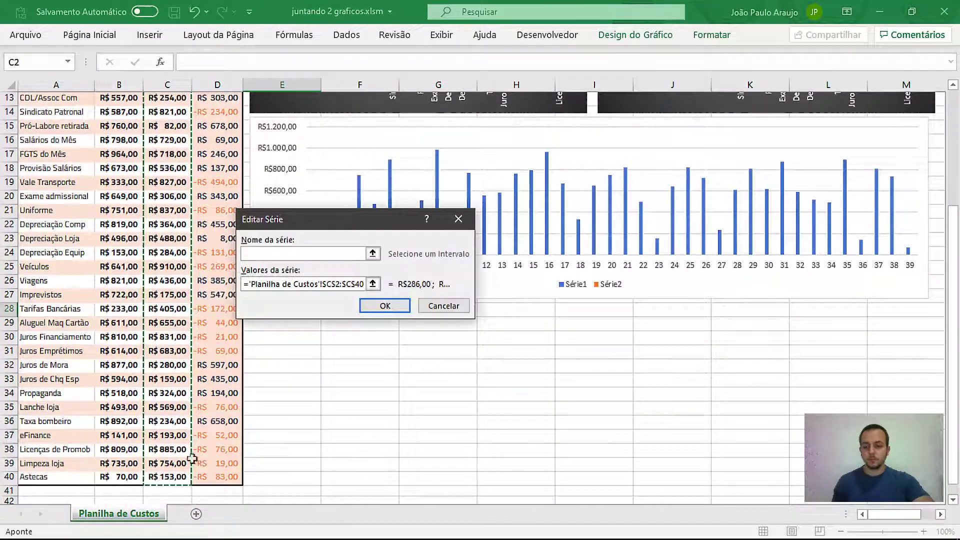
{"action": "left_click", "coordinate": [385, 306]}
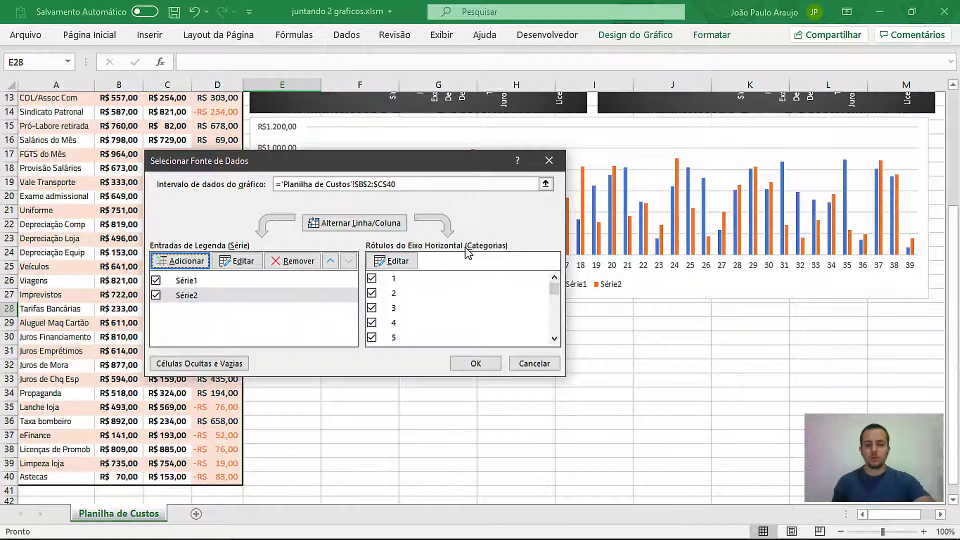
- Set the horizontal axis labels to the cost names in column A from A2 and apply
{"action": "left_click", "coordinate": [383, 270]}
{"action": "scroll", "coordinate": [155, 280], "scroll_direction": "up", "scroll_amount": 2}
{"action": "scroll", "coordinate": [150, 345], "scroll_direction": "up", "scroll_amount": 2}
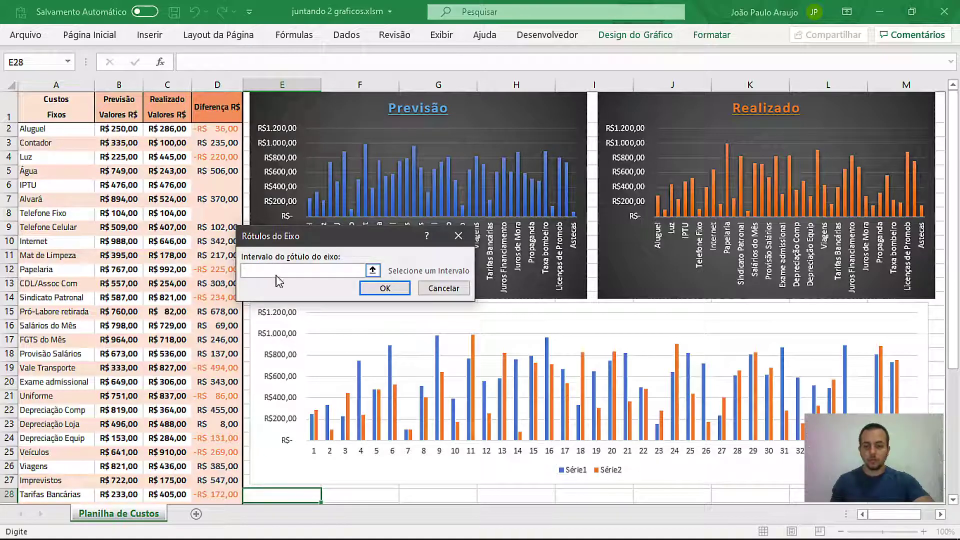
{"action": "mouse_move", "coordinate": [25, 129]}
{"action": "left_mouse_down"}
{"action": "mouse_move", "coordinate": [32, 464]}
{"action": "mouse_move", "coordinate": [45, 477]}
{"action": "left_mouse_up"}
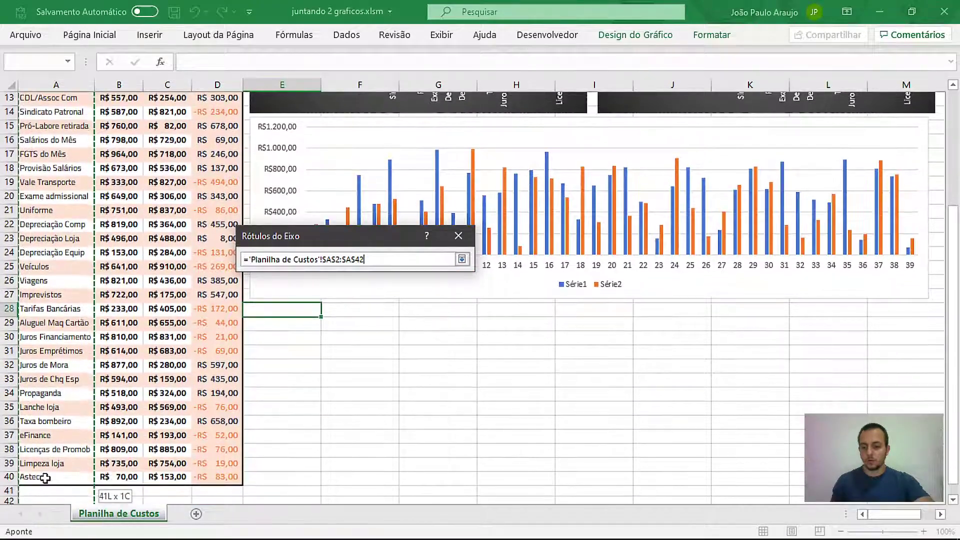
{"action": "left_click", "coordinate": [382, 228]}
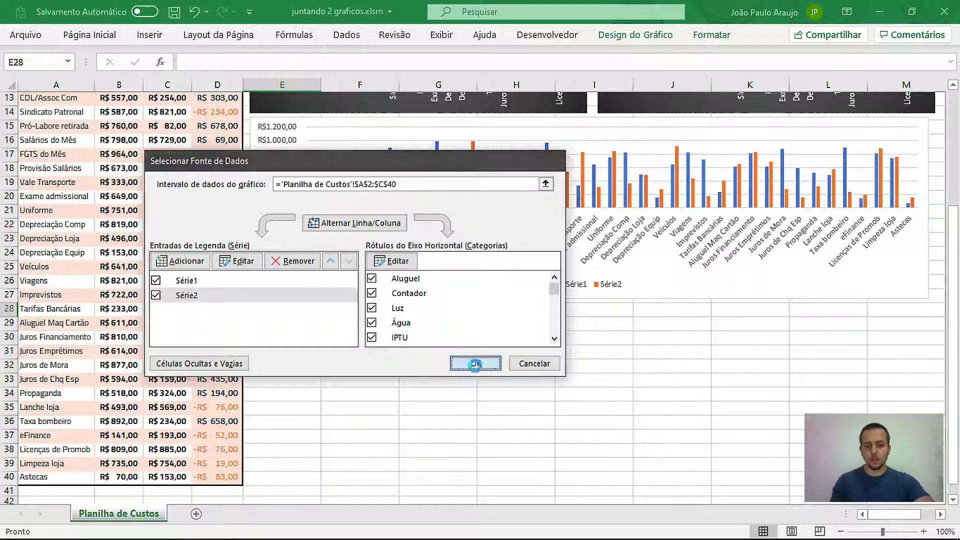
{"action": "left_click", "coordinate": [475, 364]}
{"action": "scroll", "coordinate": [230, 343], "scroll_direction": "up", "scroll_amount": 4}
{"action": "left_click", "coordinate": [293, 496]}
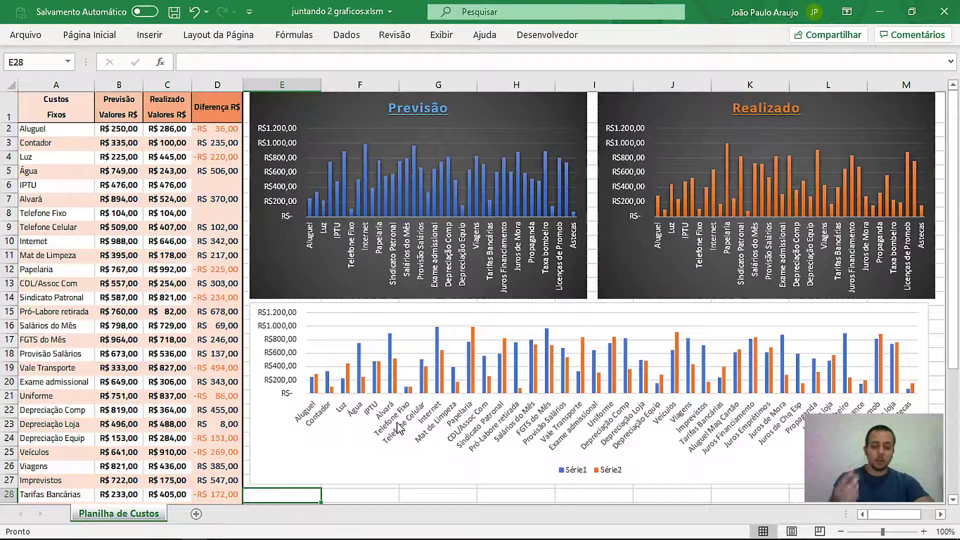
- Apply chart style Estilo 8 from Design do Gráfico to the combined chart
{"action": "left_click", "coordinate": [275, 460]}
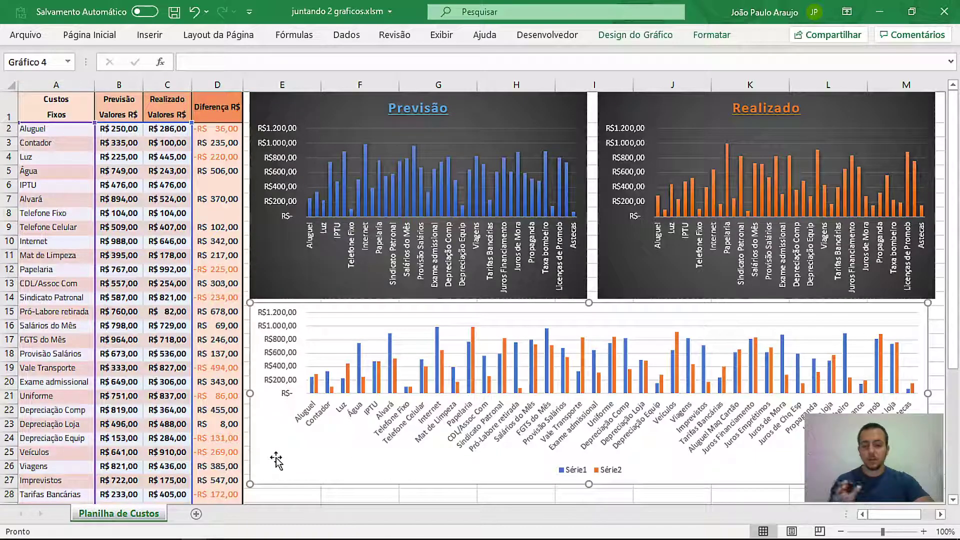
{"action": "left_click", "coordinate": [636, 36]}
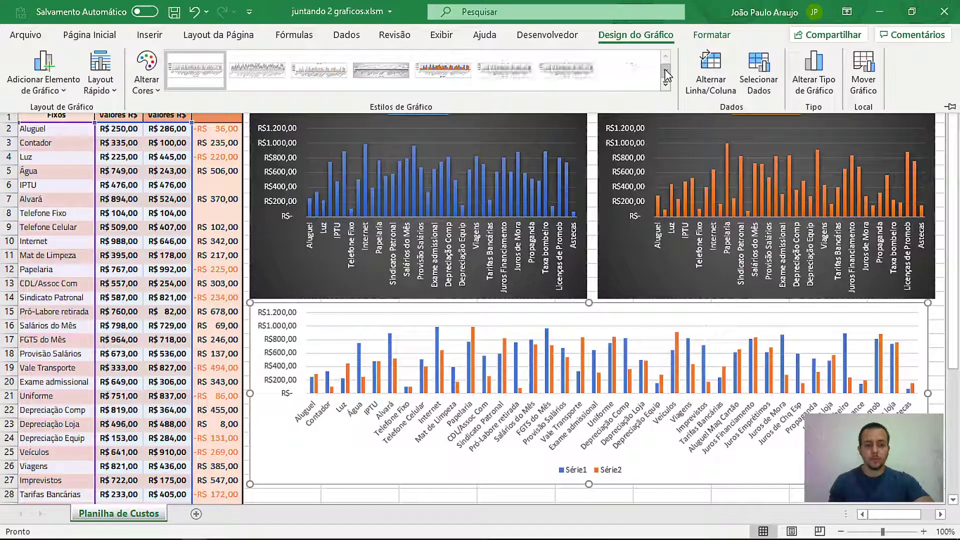
{"action": "left_click", "coordinate": [665, 74]}
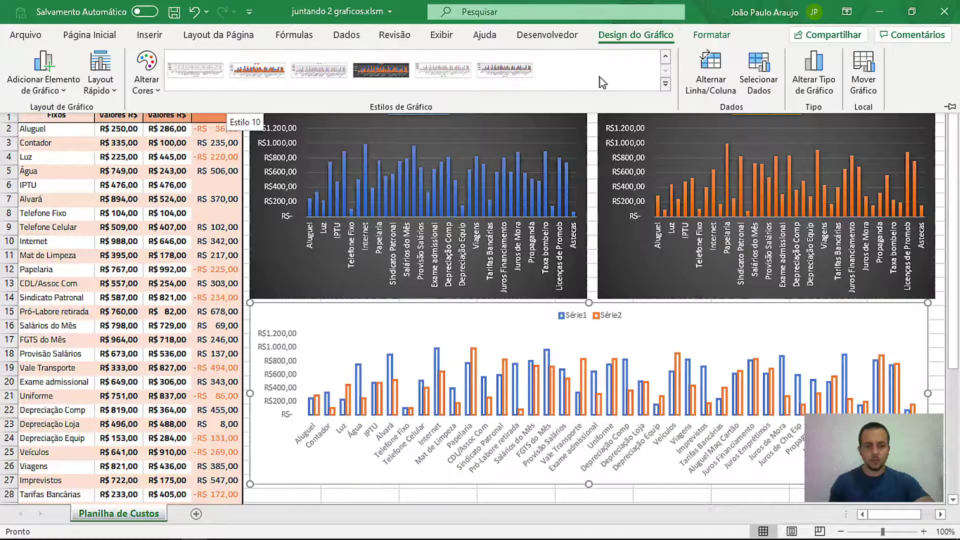
{"action": "scroll", "coordinate": [602, 72], "scroll_direction": "up", "scroll_amount": 1}
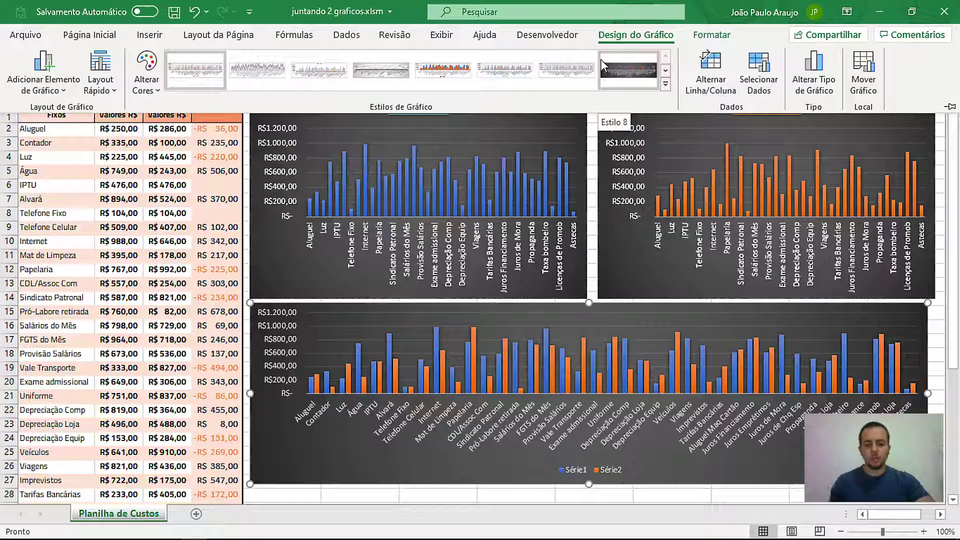
{"action": "left_click", "coordinate": [604, 59]}
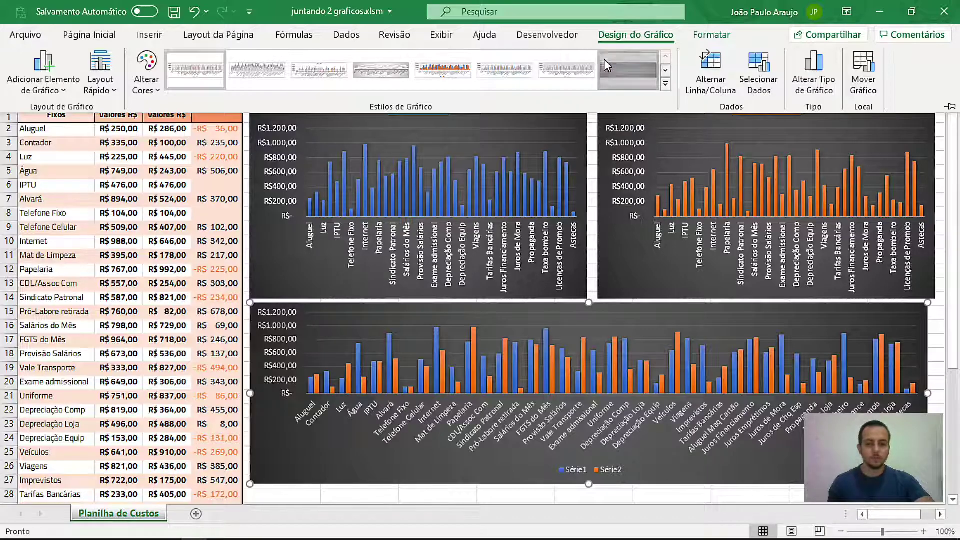
{"action": "left_click", "coordinate": [284, 495]}
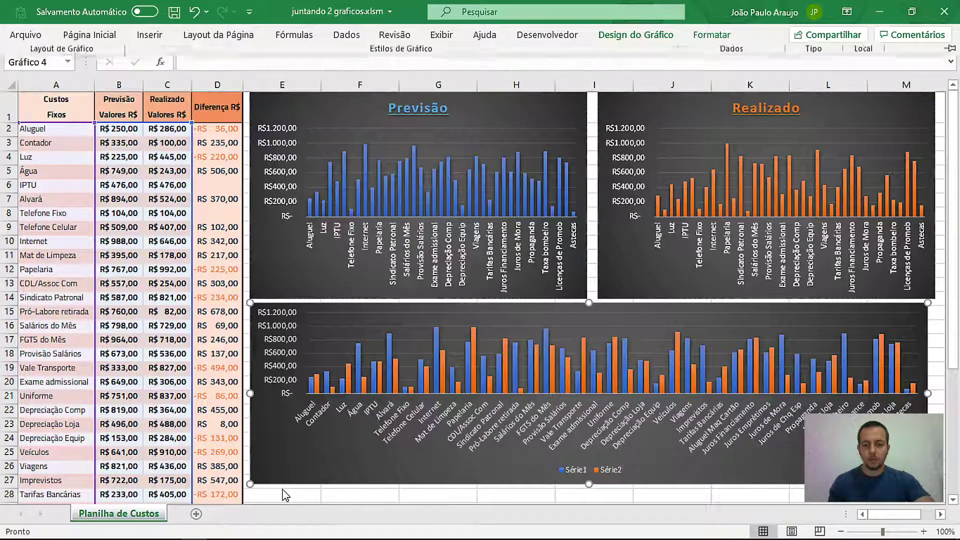
{"action": "left_click", "coordinate": [265, 493]}
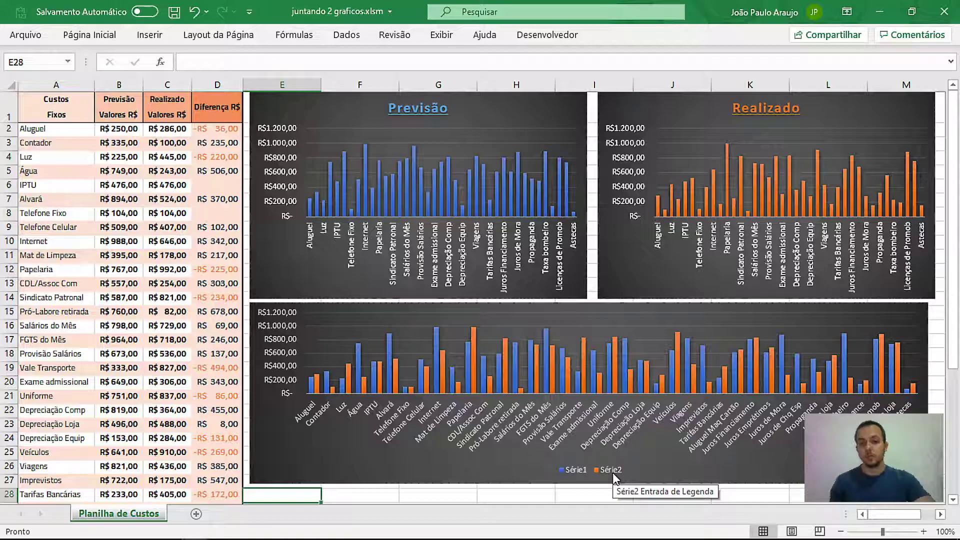
- Open and close the legend entry formatting pane, then right-click the combined chart
{"action": "left_click", "coordinate": [578, 473]}
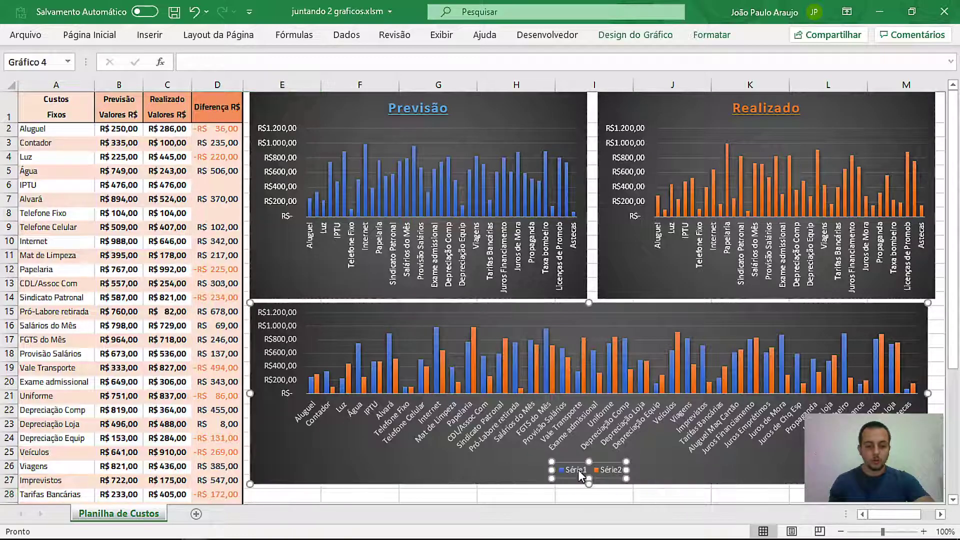
{"action": "double_click", "coordinate": [578, 469]}
{"action": "left_click", "coordinate": [575, 469]}
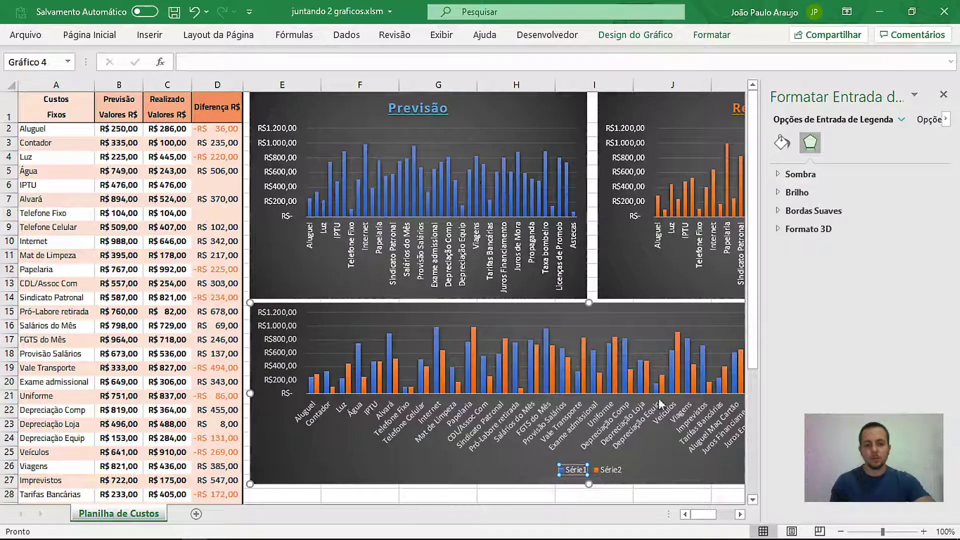
{"action": "left_click", "coordinate": [944, 94]}
{"action": "left_click", "coordinate": [302, 494]}
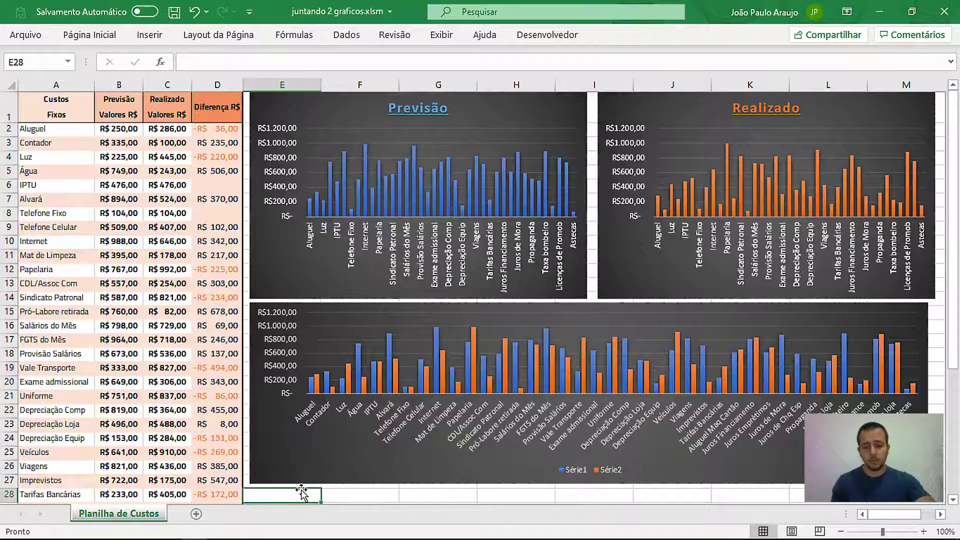
{"action": "right_click", "coordinate": [295, 464]}
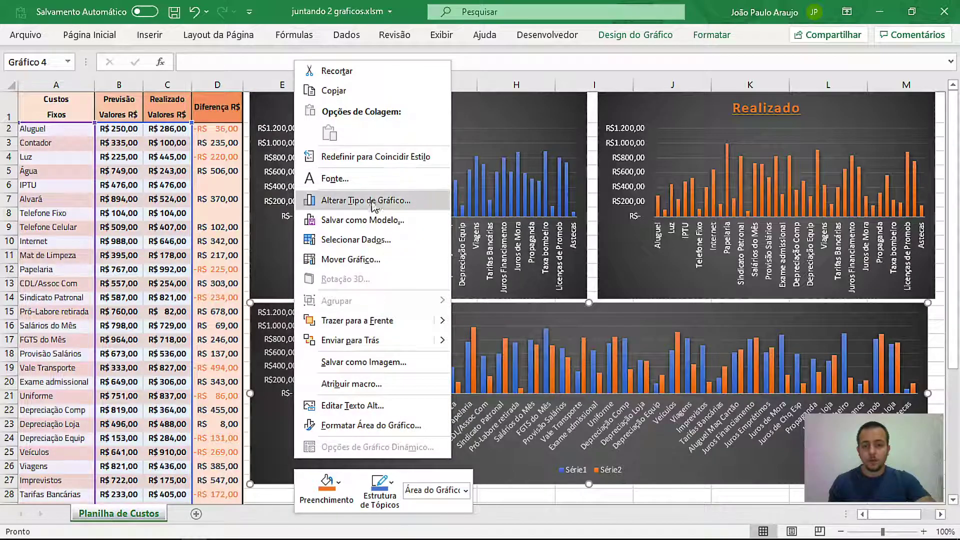
- In Selecionar Dados, rename series Série1 to Previsão
{"action": "left_click", "coordinate": [344, 244]}
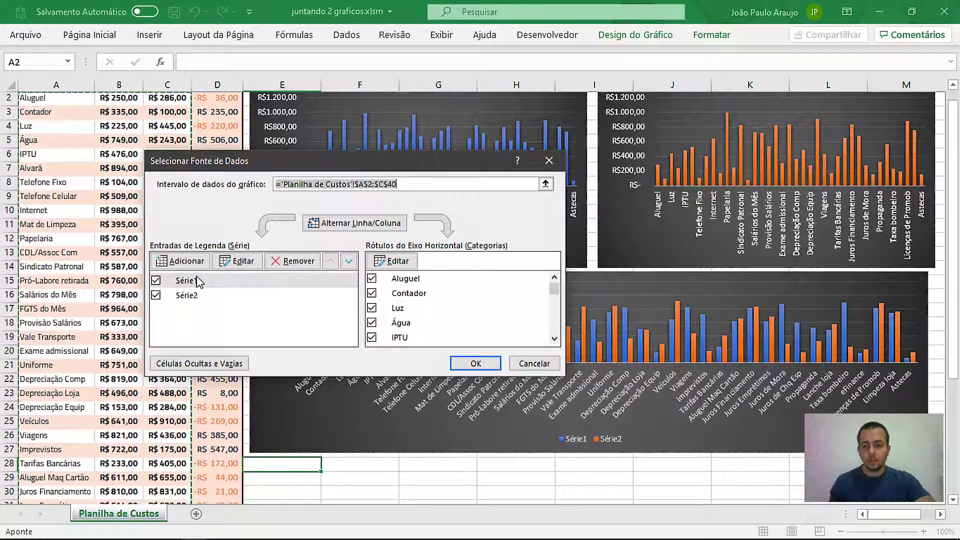
{"action": "left_click", "coordinate": [199, 282]}
{"action": "left_click", "coordinate": [195, 295]}
{"action": "left_click", "coordinate": [196, 286]}
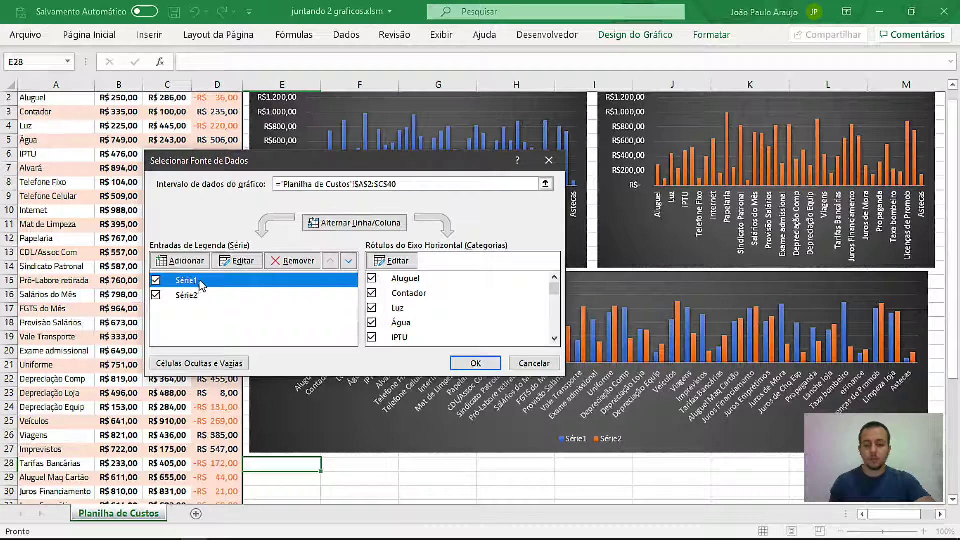
{"action": "left_click", "coordinate": [237, 262]}
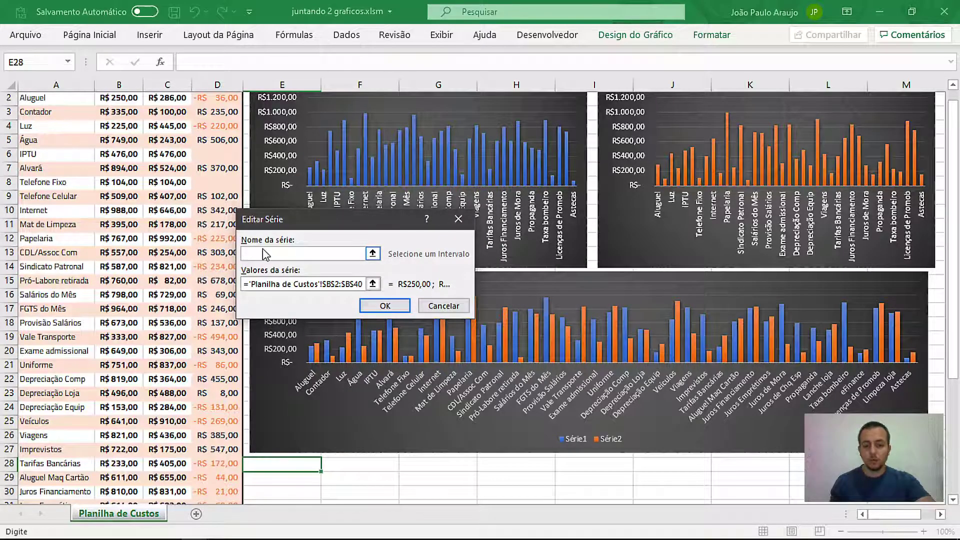
{"action": "scroll", "coordinate": [288, 204], "scroll_direction": "up", "scroll_amount": 1}
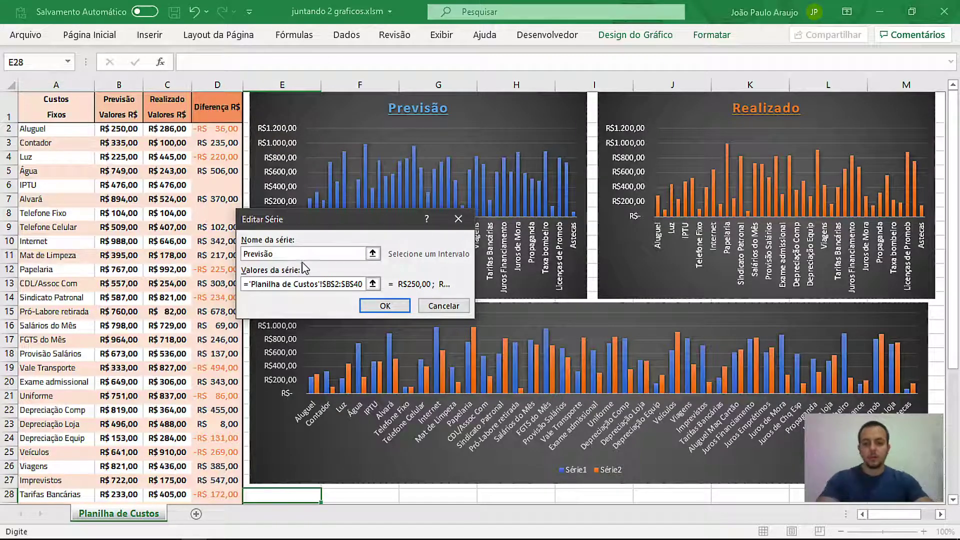
{"action": "left_click", "coordinate": [385, 305]}
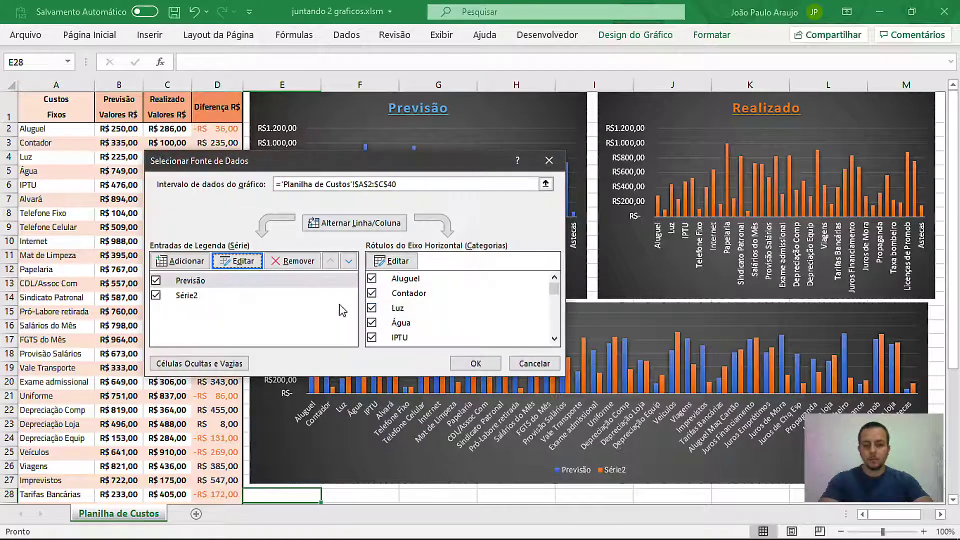
- Rename Série2 to Realizado and apply the changes to the chart
{"action": "left_click", "coordinate": [200, 295]}
{"action": "left_click", "coordinate": [228, 261]}
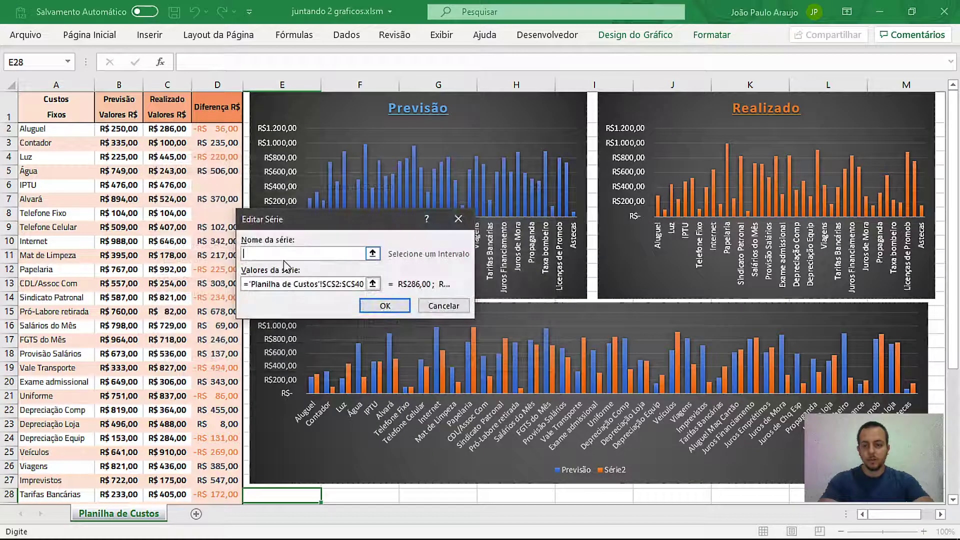
{"action": "type", "text": "Realiz"}
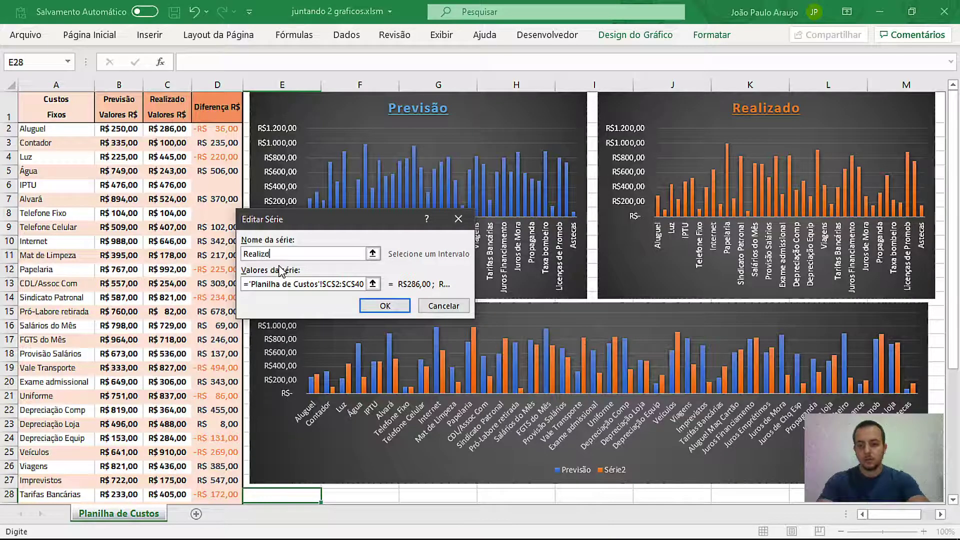
{"action": "type", "text": "ado"}
{"action": "key", "text": "Return"}
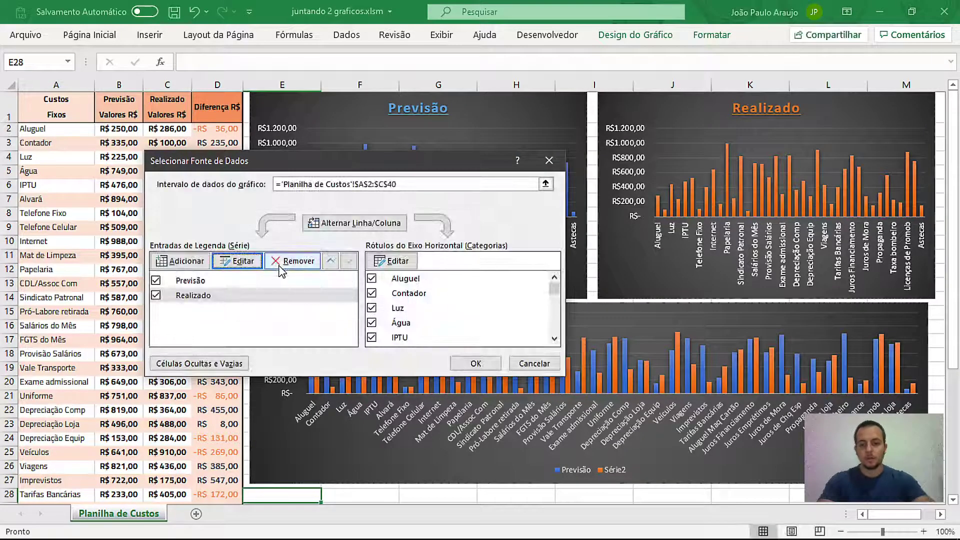
{"action": "left_click", "coordinate": [481, 370]}
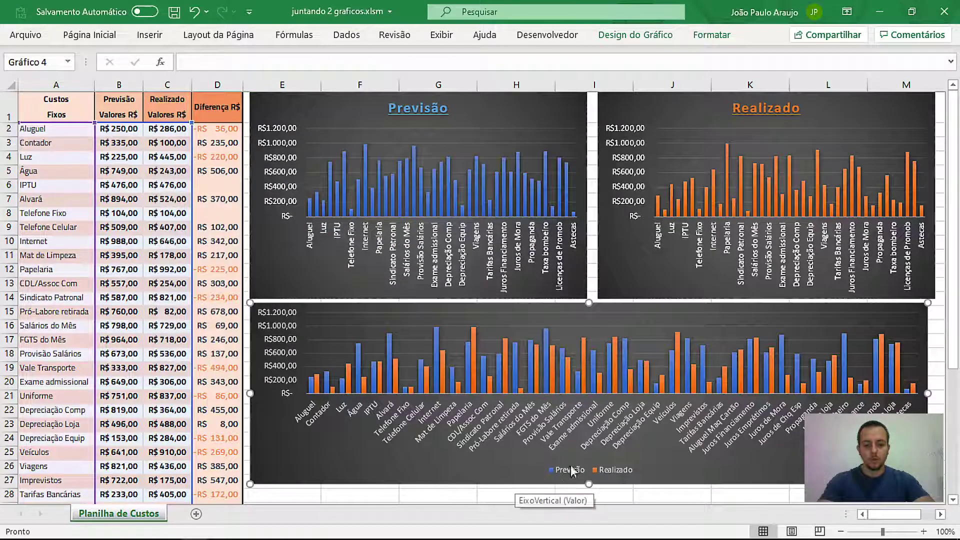
{"action": "left_click", "coordinate": [578, 471]}
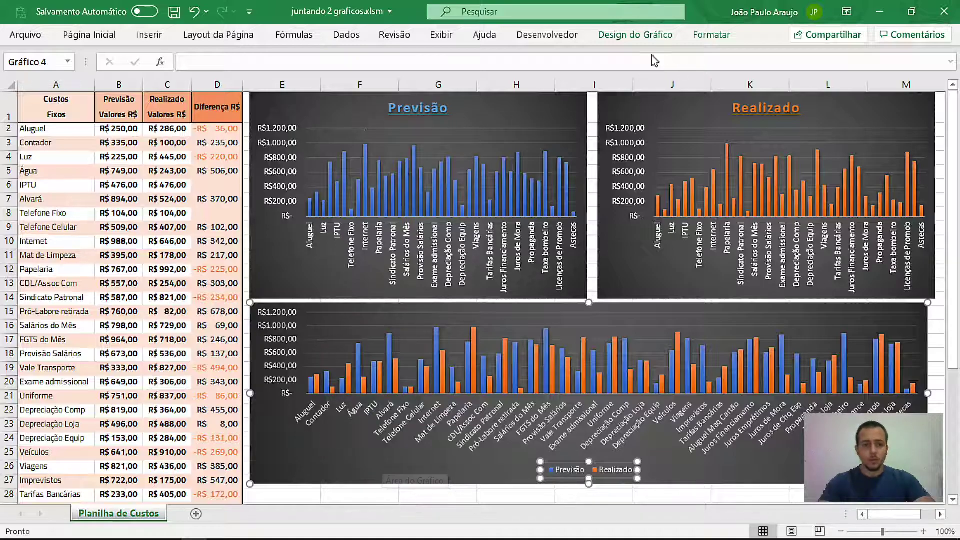
- Set the legend position to Esquerda via Adicionar Elemento de Gráfico > Legenda
{"action": "left_click", "coordinate": [625, 38]}
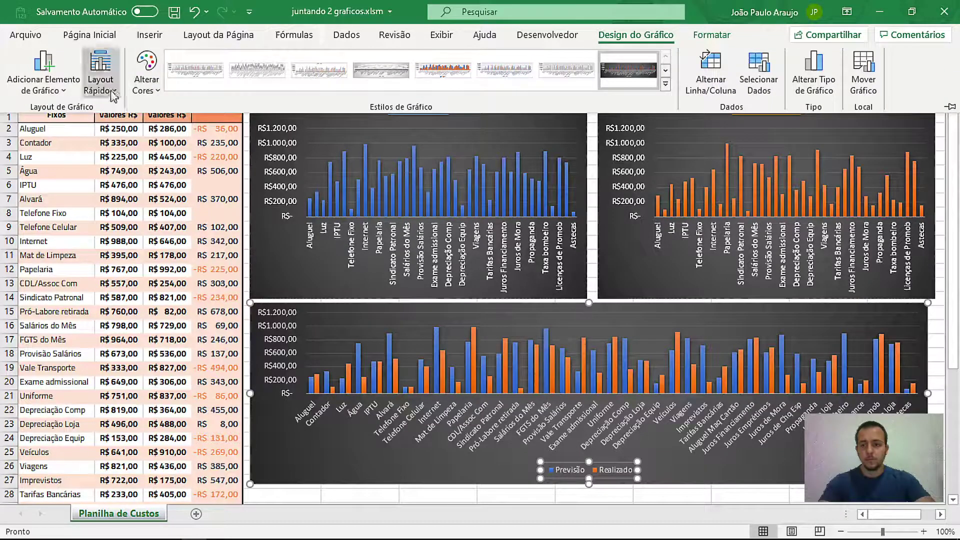
{"action": "left_click", "coordinate": [54, 95]}
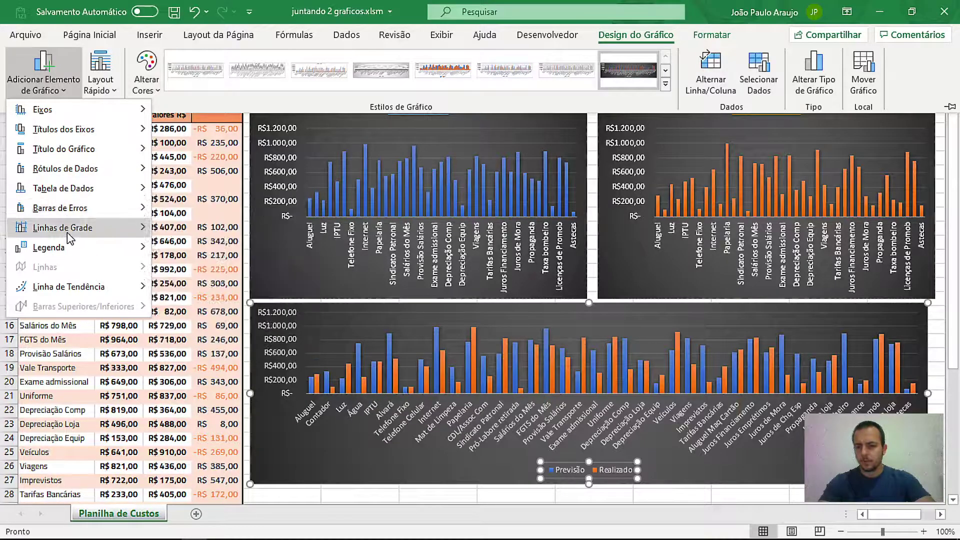
{"action": "mouse_move", "coordinate": [49, 248]}
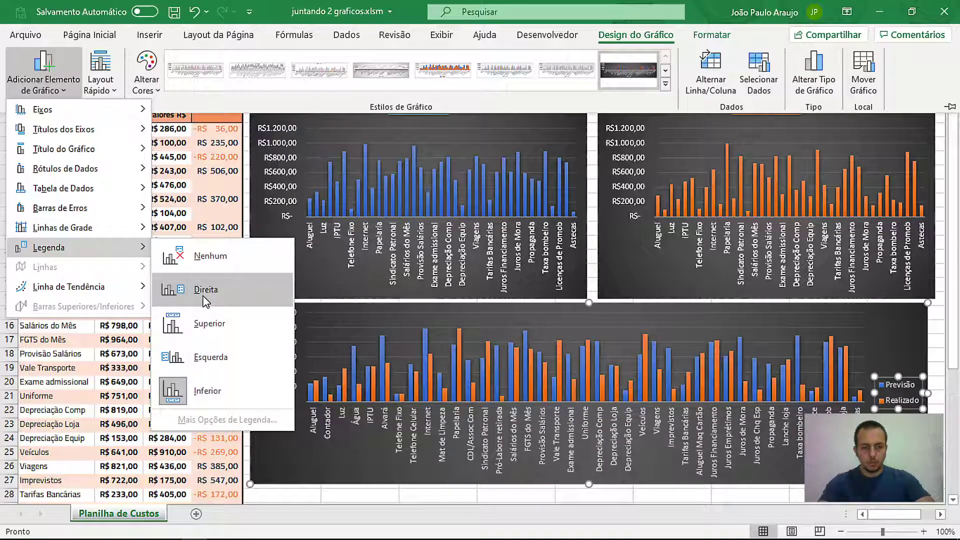
{"action": "left_click", "coordinate": [217, 363]}
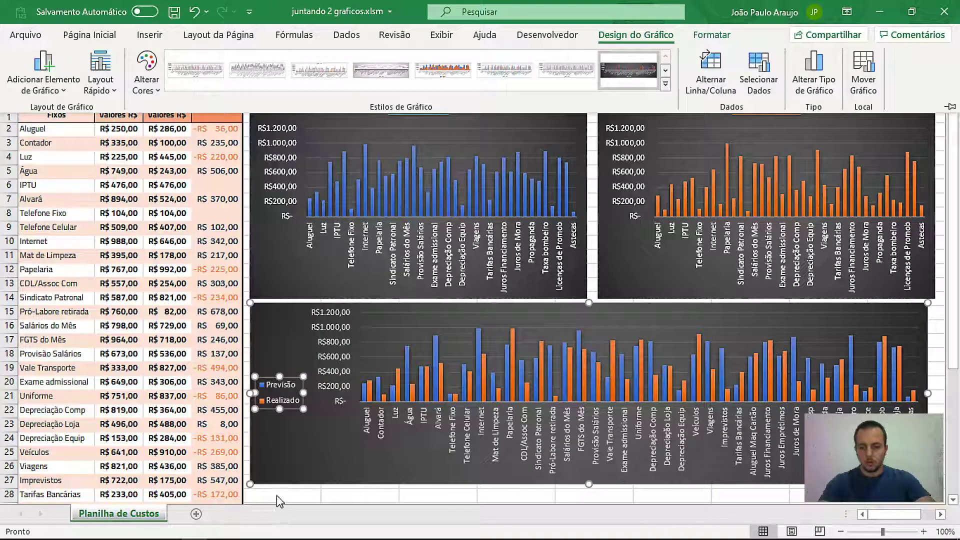
{"action": "left_click", "coordinate": [279, 500]}
{"action": "left_click", "coordinate": [276, 491]}
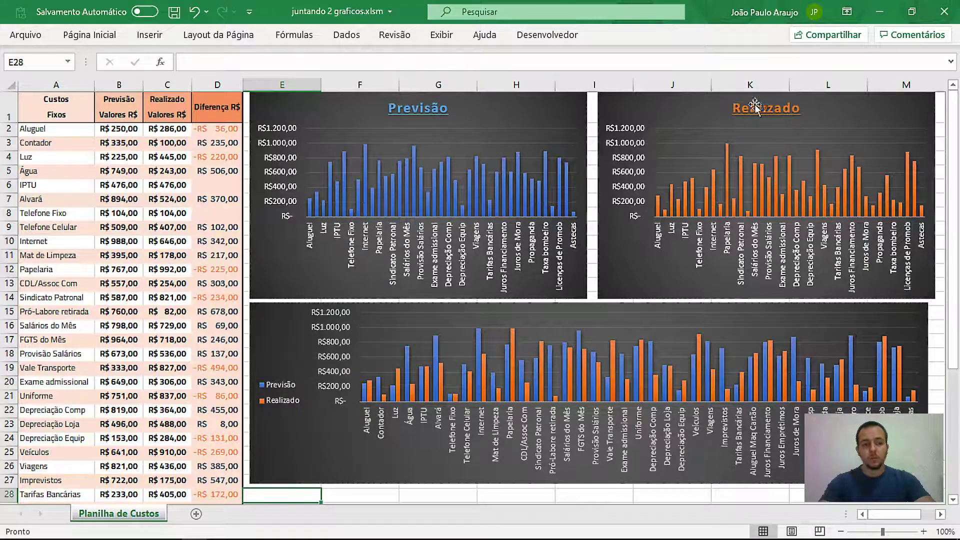
{"action": "left_click", "coordinate": [119, 85]}
{"action": "left_click", "coordinate": [163, 86]}
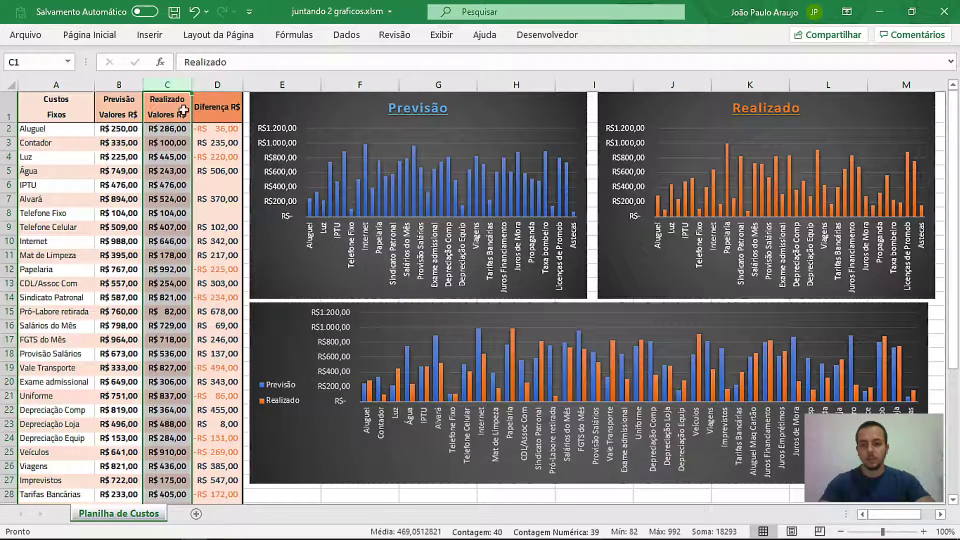
{"action": "left_click", "coordinate": [292, 334]}
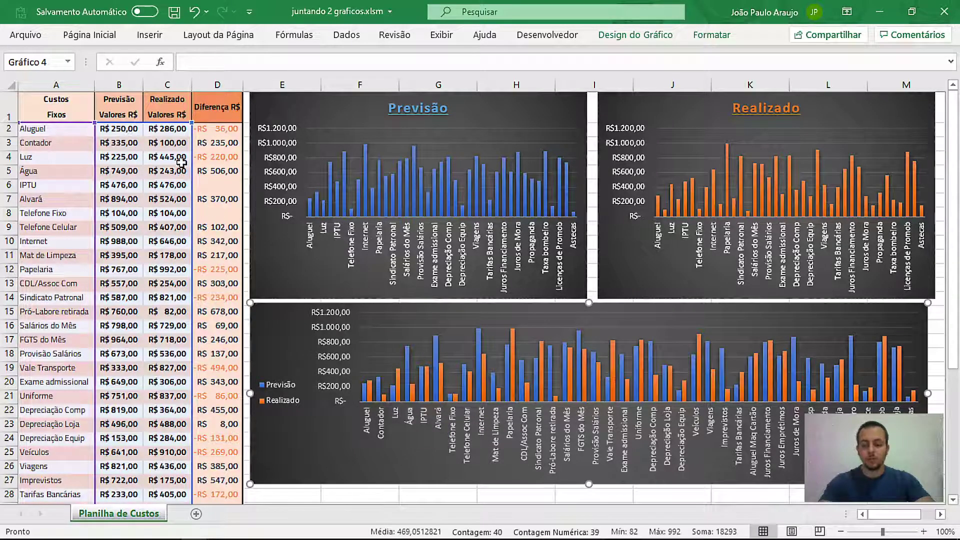
{"action": "key", "text": "Escape"}
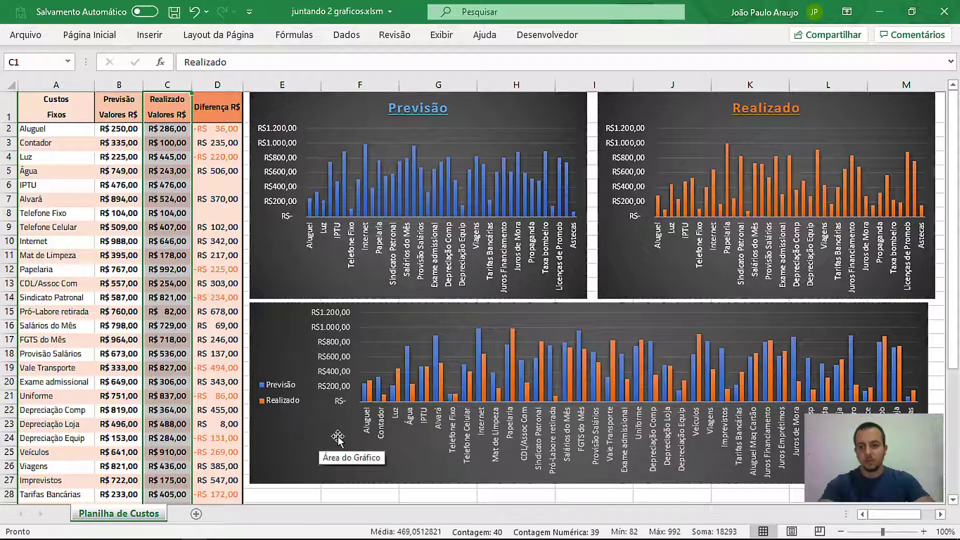
{"action": "left_click", "coordinate": [75, 130]}
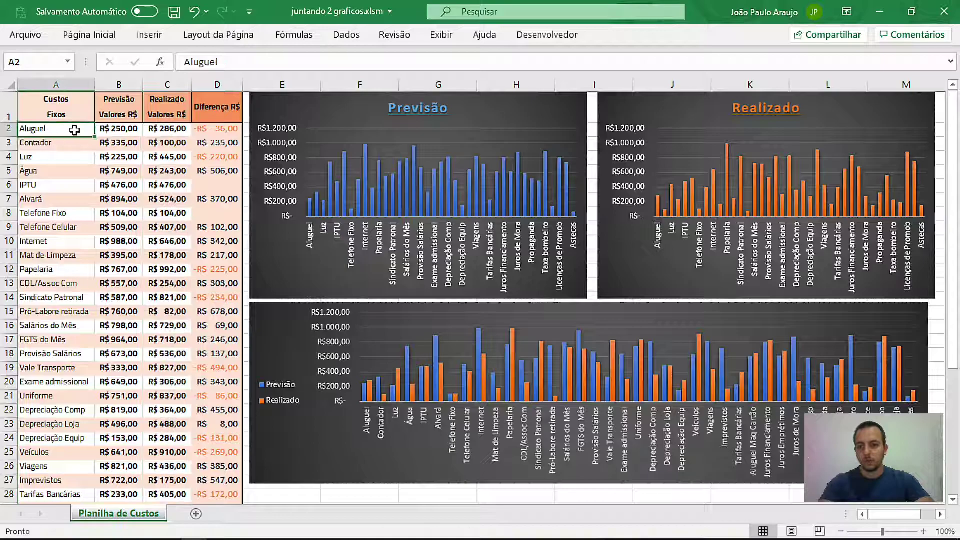
{"action": "left_click", "coordinate": [120, 130]}
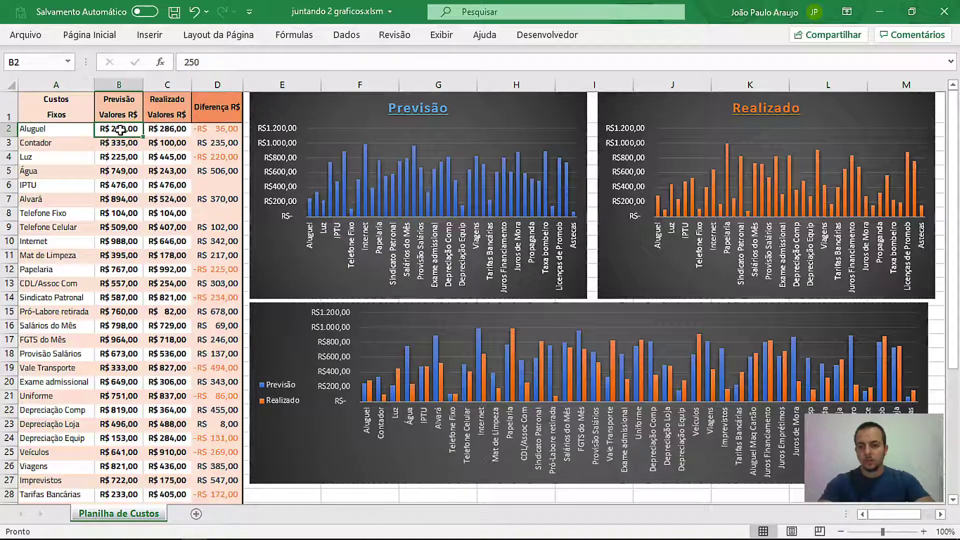
{"action": "left_click", "coordinate": [161, 128]}
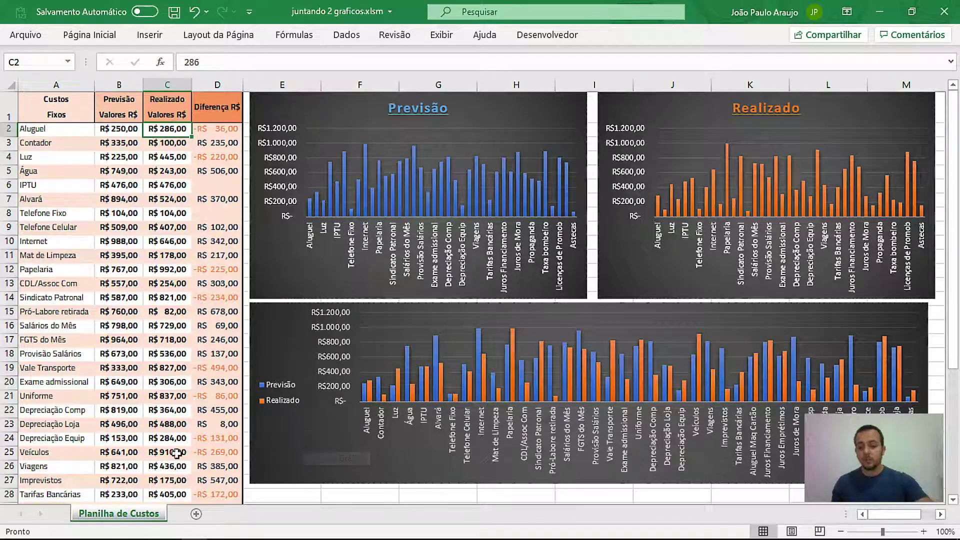
- Add the new sheet Planilha1 and move the combined Previsão vs Realizado chart onto it
{"action": "left_click", "coordinate": [196, 514]}
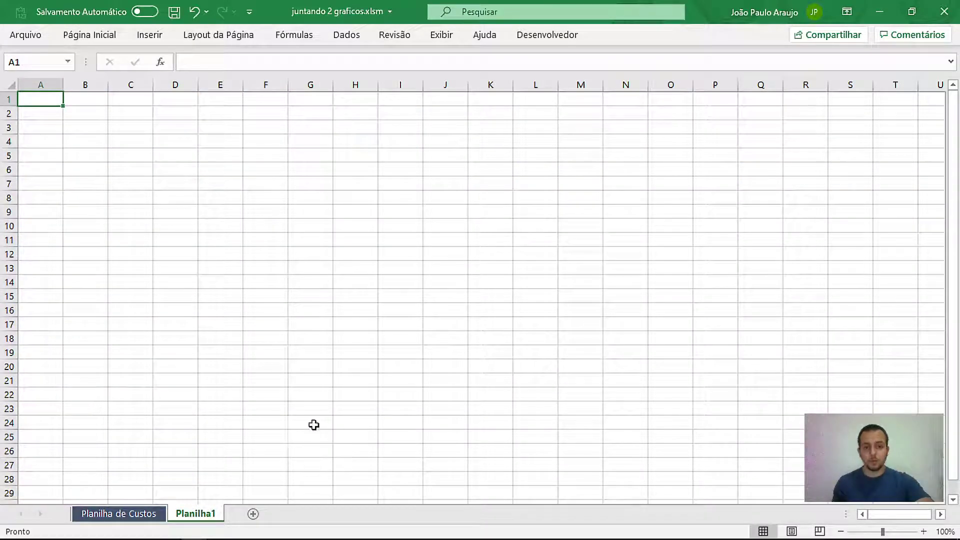
{"action": "left_click", "coordinate": [121, 513]}
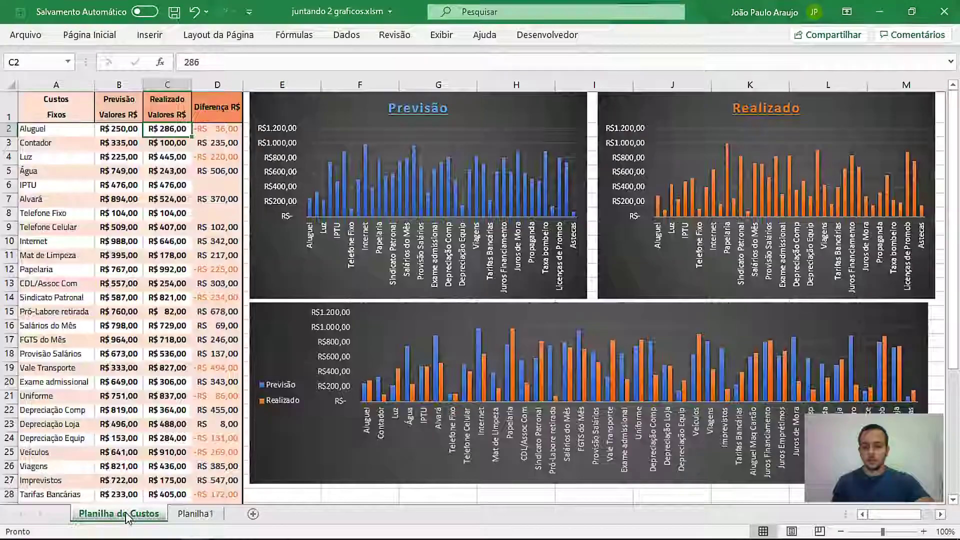
{"action": "left_click", "coordinate": [310, 458]}
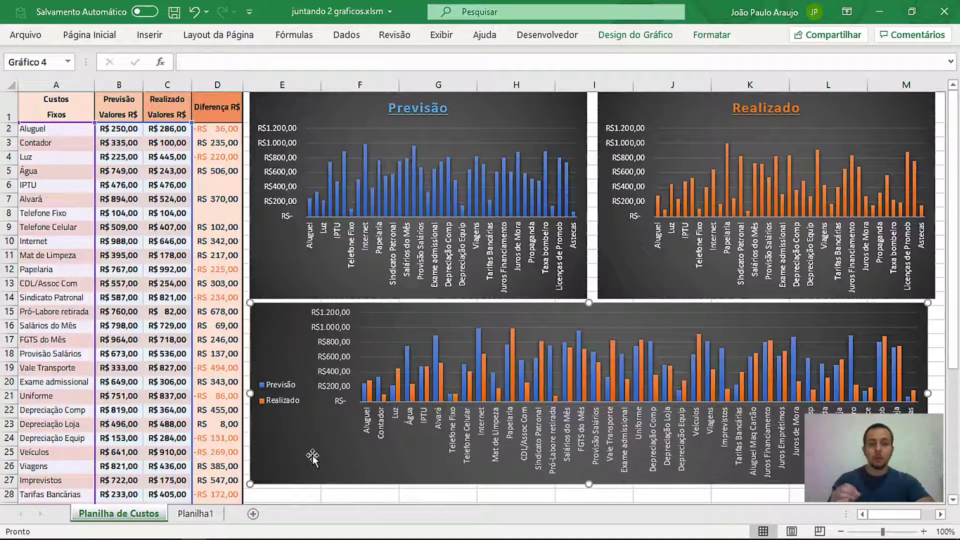
{"action": "key", "text": "ctrl+x"}
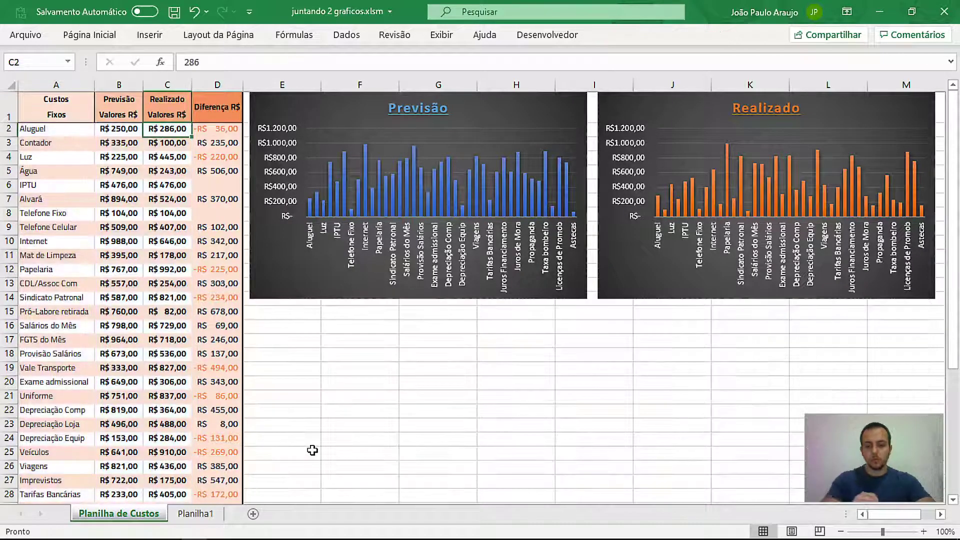
{"action": "left_click", "coordinate": [206, 513]}
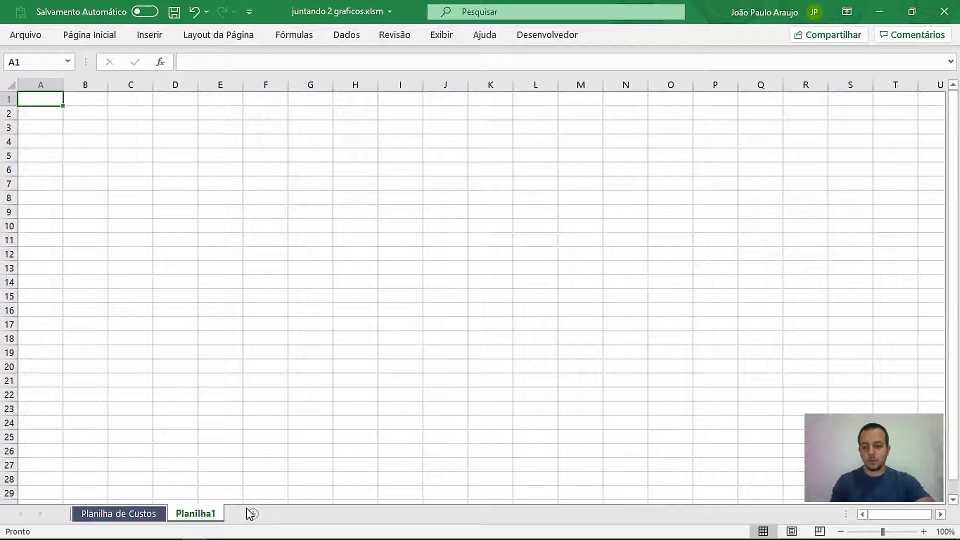
{"action": "key", "text": "ctrl+v"}
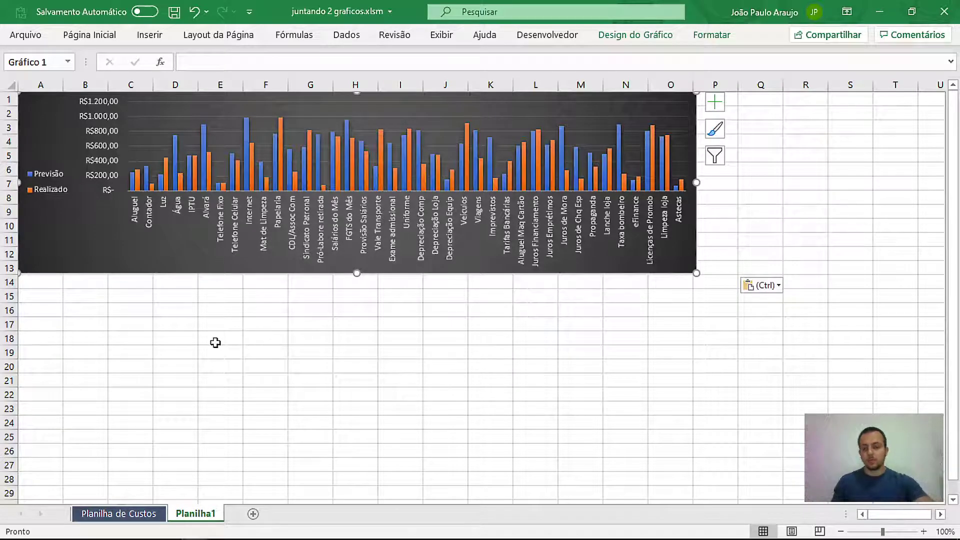
- Enlarge the pasted chart to reach column U and row 27
{"action": "left_click", "coordinate": [128, 513]}
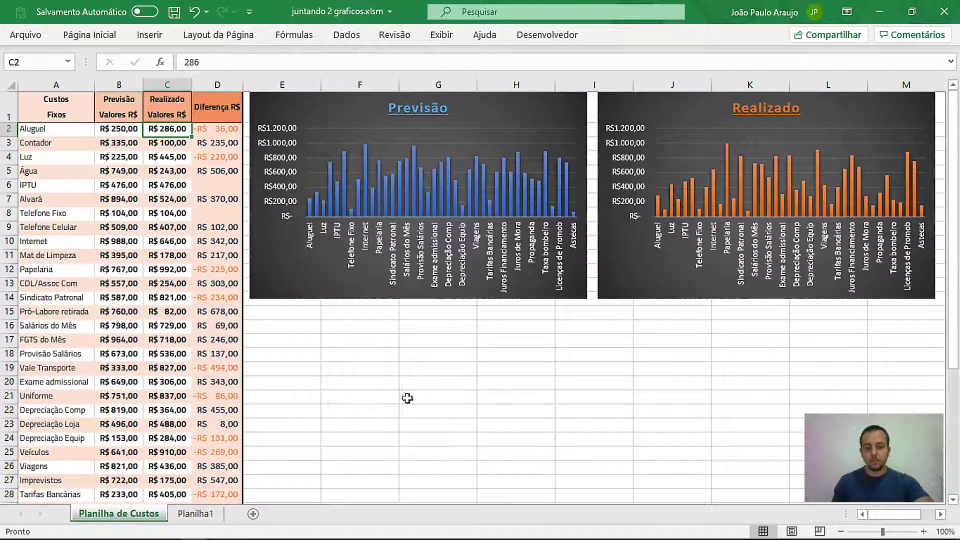
{"action": "left_click", "coordinate": [197, 514]}
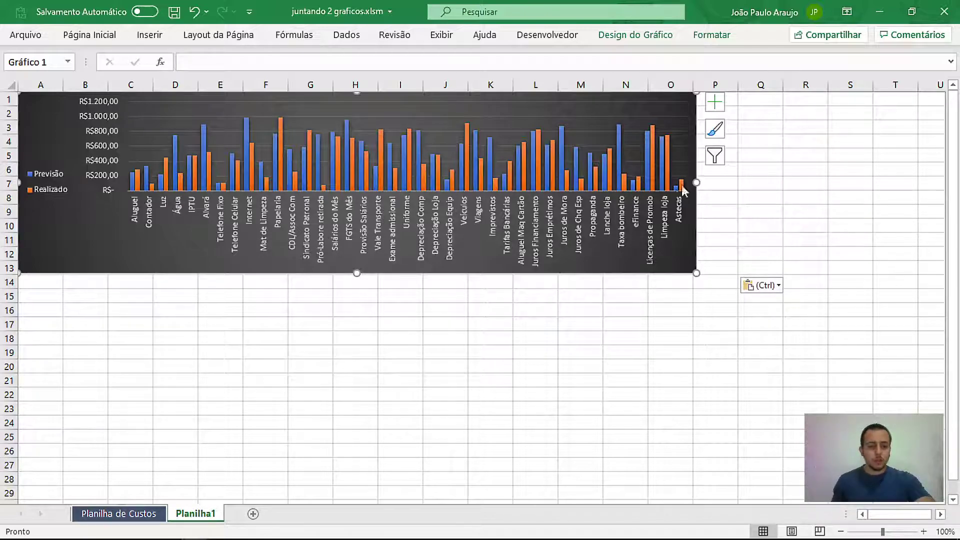
{"action": "left_click_drag", "start_coordinate": [695, 184], "coordinate": [926, 183]}
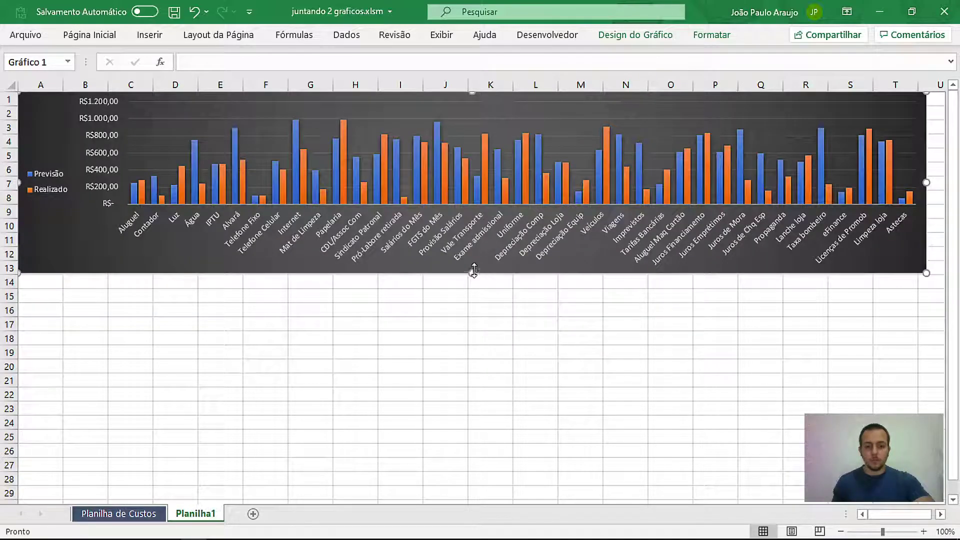
{"action": "left_click_drag", "start_coordinate": [473, 271], "coordinate": [472, 464]}
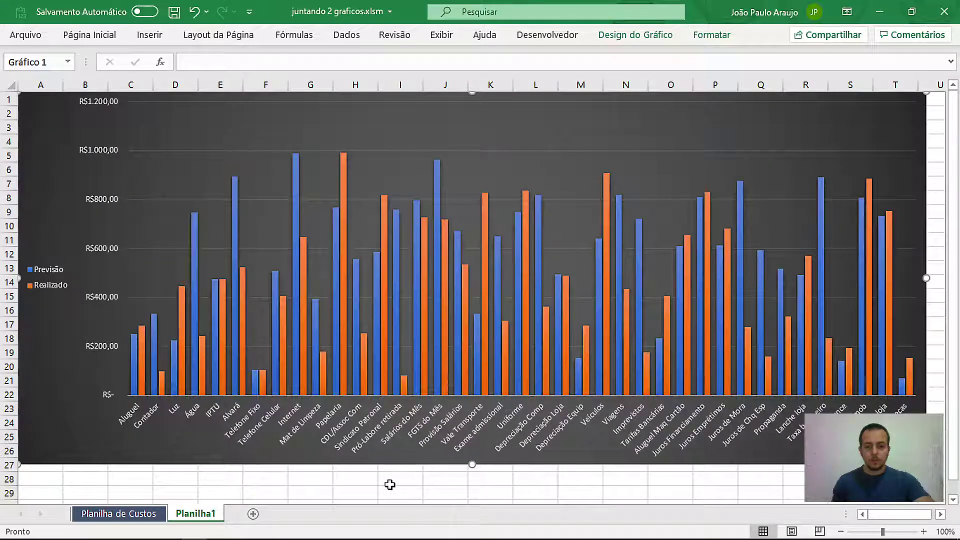
{"action": "left_click", "coordinate": [389, 484]}
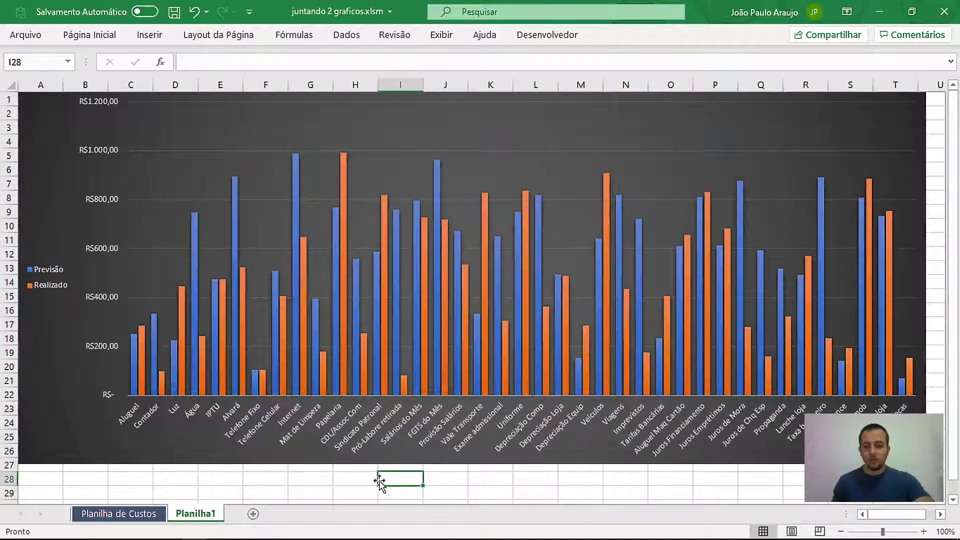
{"action": "left_click", "coordinate": [97, 149]}
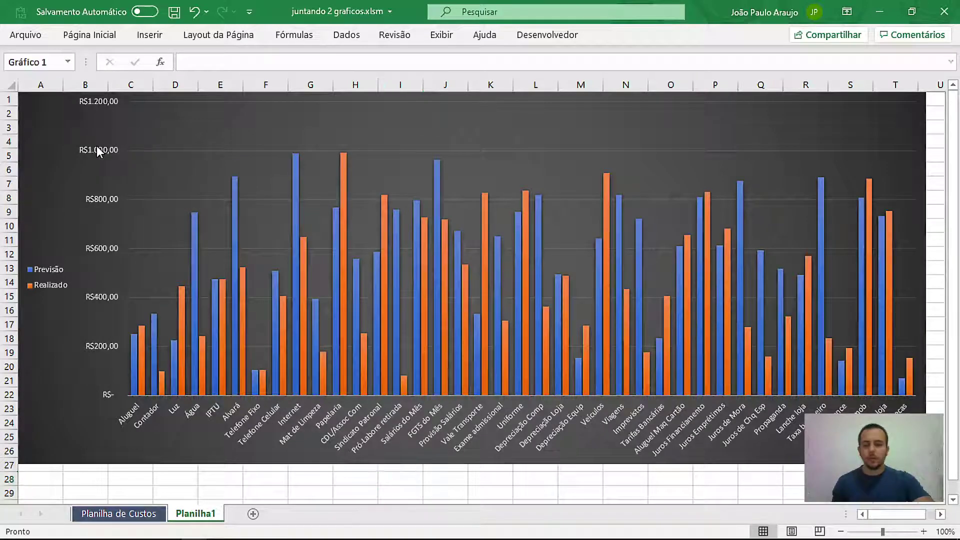
- Change the value axis major unit from 200 to 75, giving an R$0–R$1.050 scale
{"action": "double_click", "coordinate": [98, 267]}
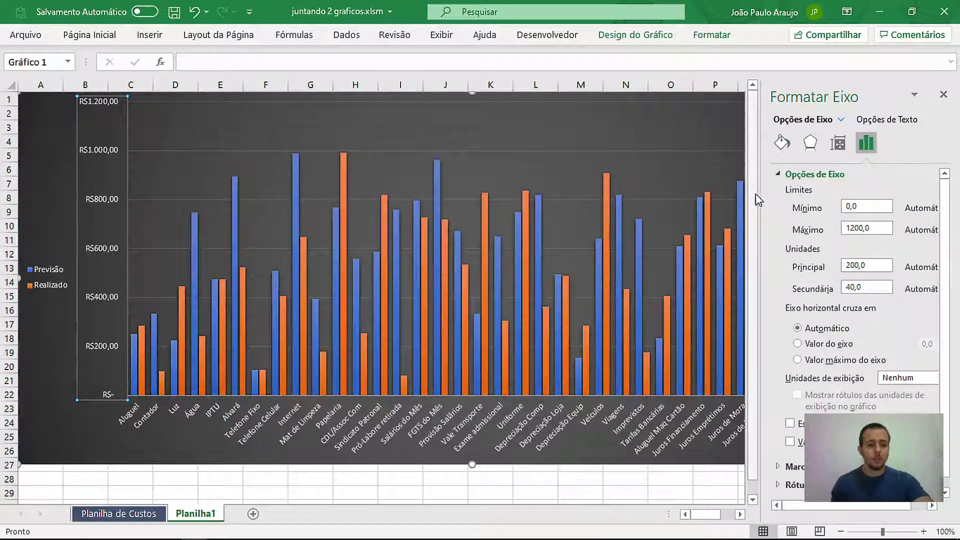
{"action": "left_click_drag", "start_coordinate": [760, 198], "coordinate": [680, 198]}
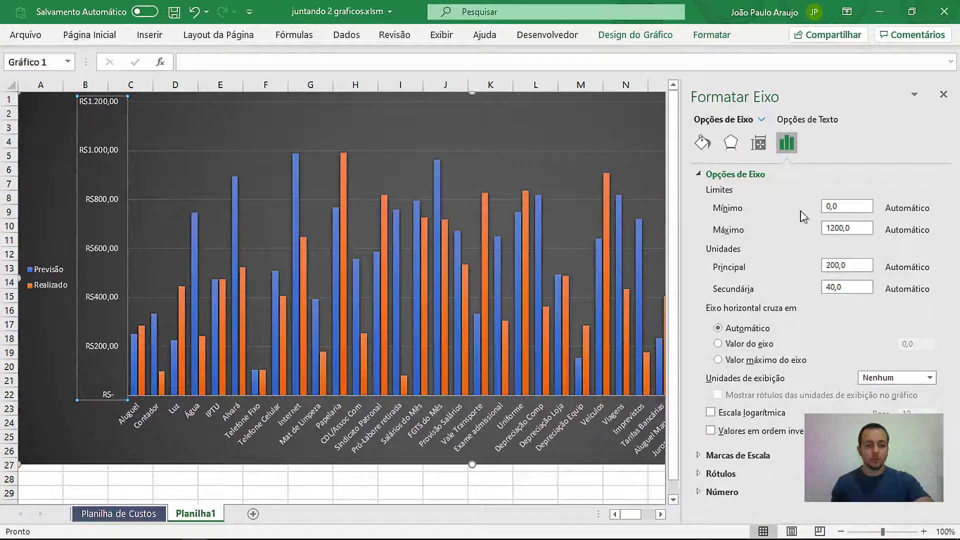
{"action": "left_click", "coordinate": [845, 228]}
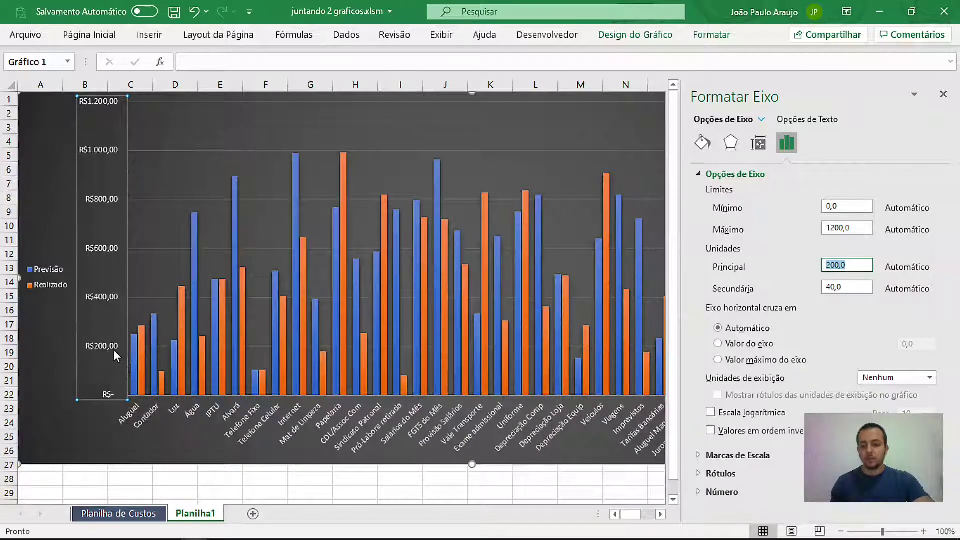
{"action": "left_click", "coordinate": [854, 262]}
{"action": "left_click_drag", "start_coordinate": [844, 267], "coordinate": [816, 270]}
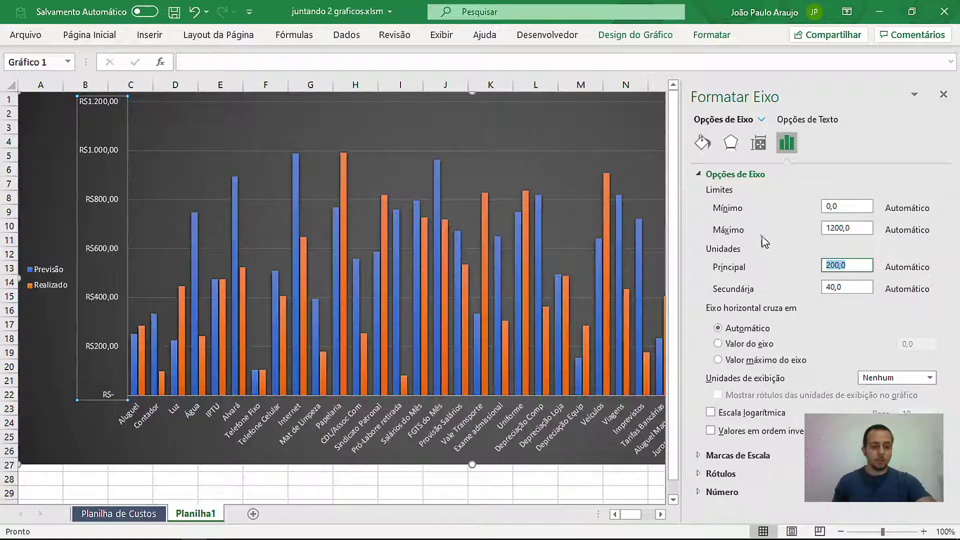
{"action": "type", "text": "100"}
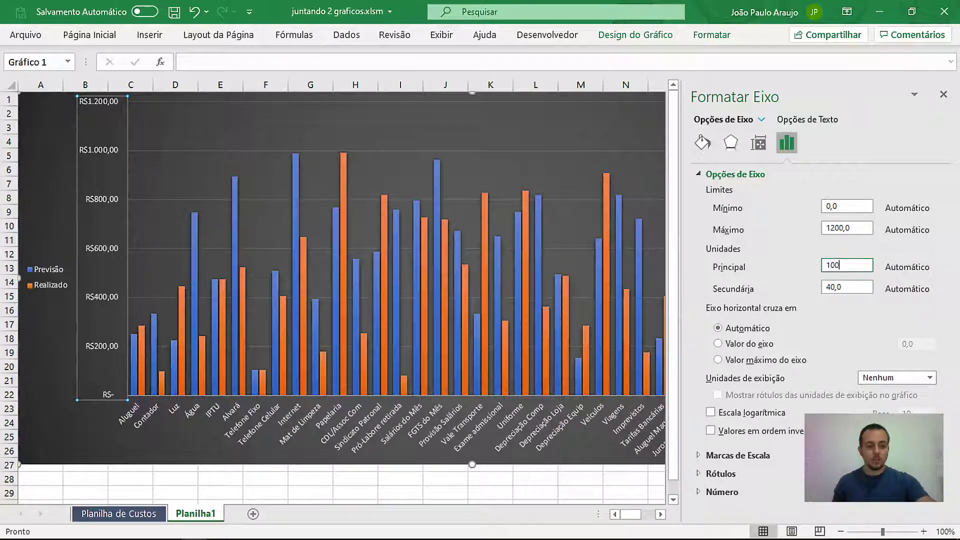
{"action": "key", "text": "Return"}
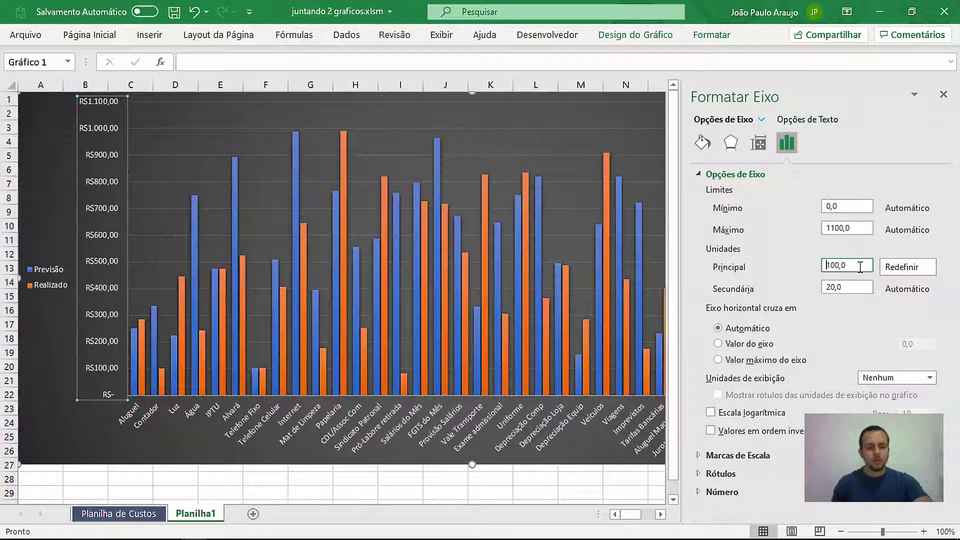
{"action": "type", "text": "50"}
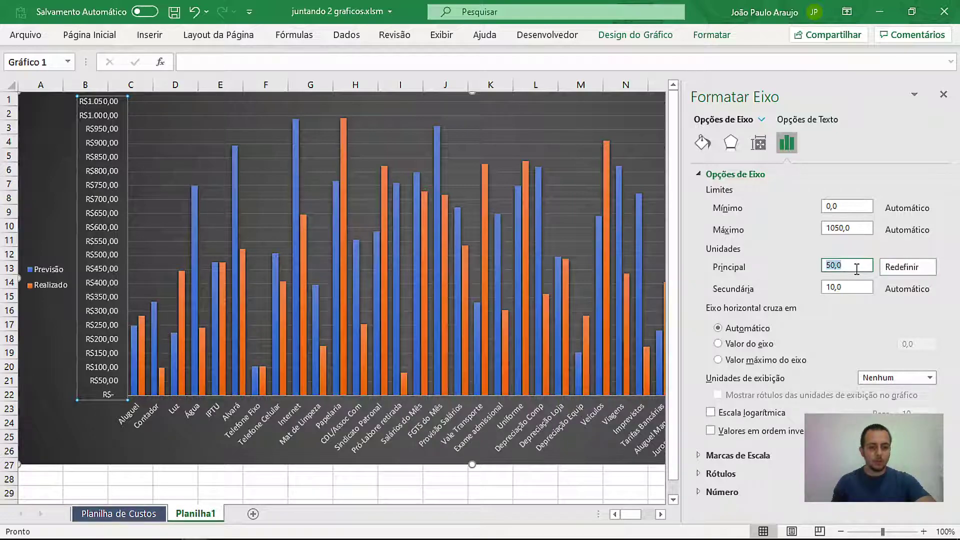
{"action": "type", "text": "7"}
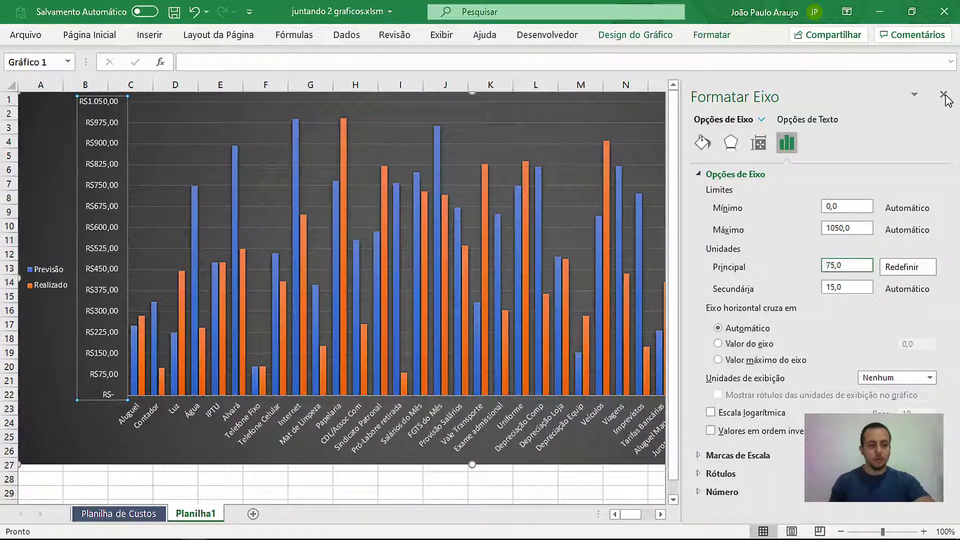
{"action": "left_click", "coordinate": [944, 95]}
{"action": "left_click", "coordinate": [230, 479]}
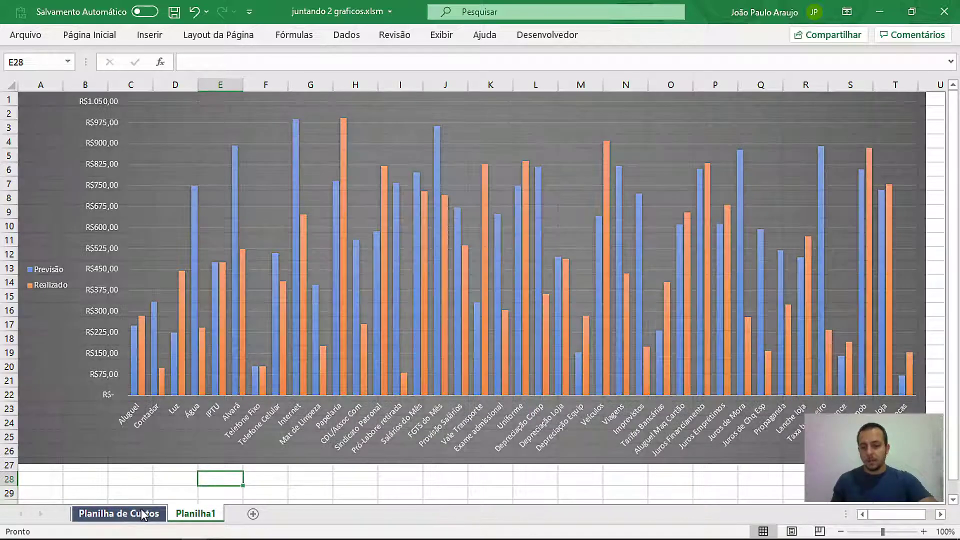
{"action": "left_click", "coordinate": [118, 514]}
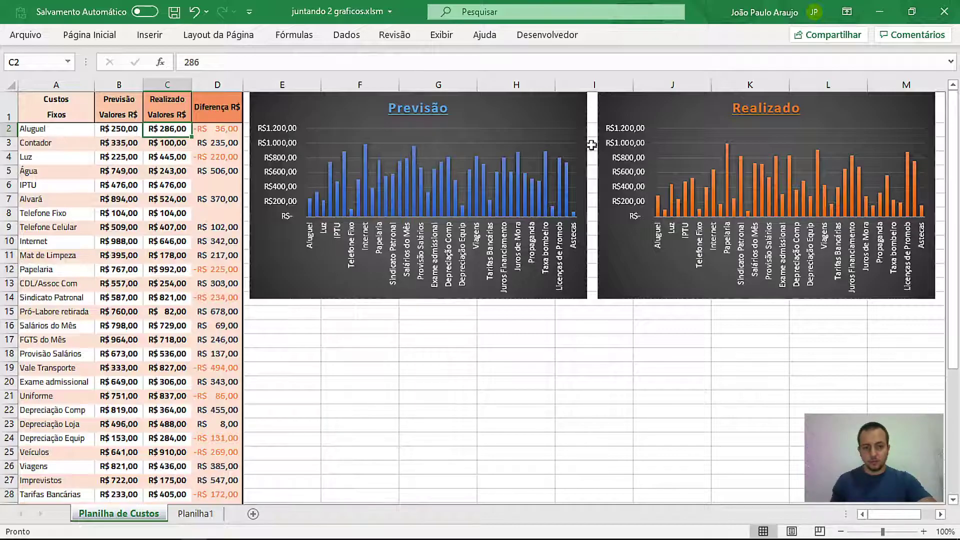
{"action": "left_click", "coordinate": [195, 513]}
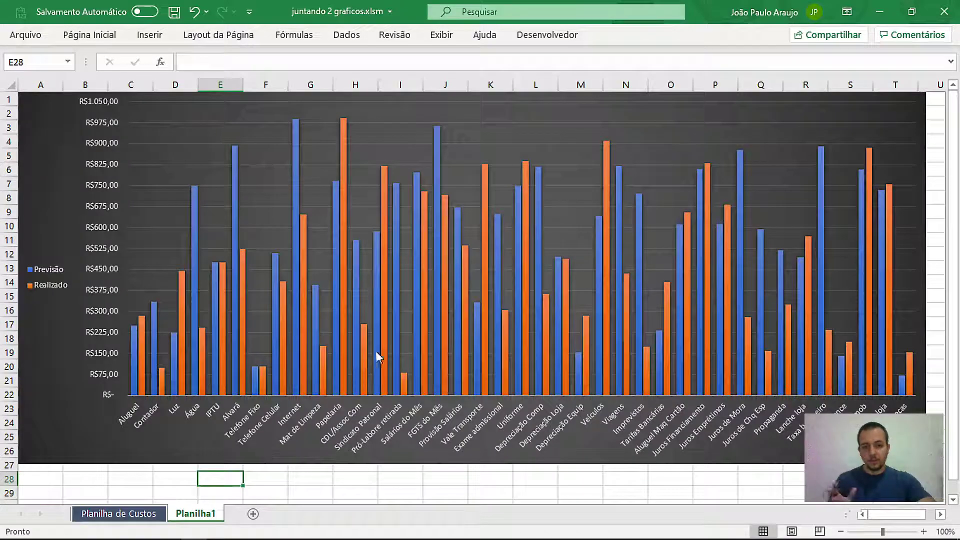